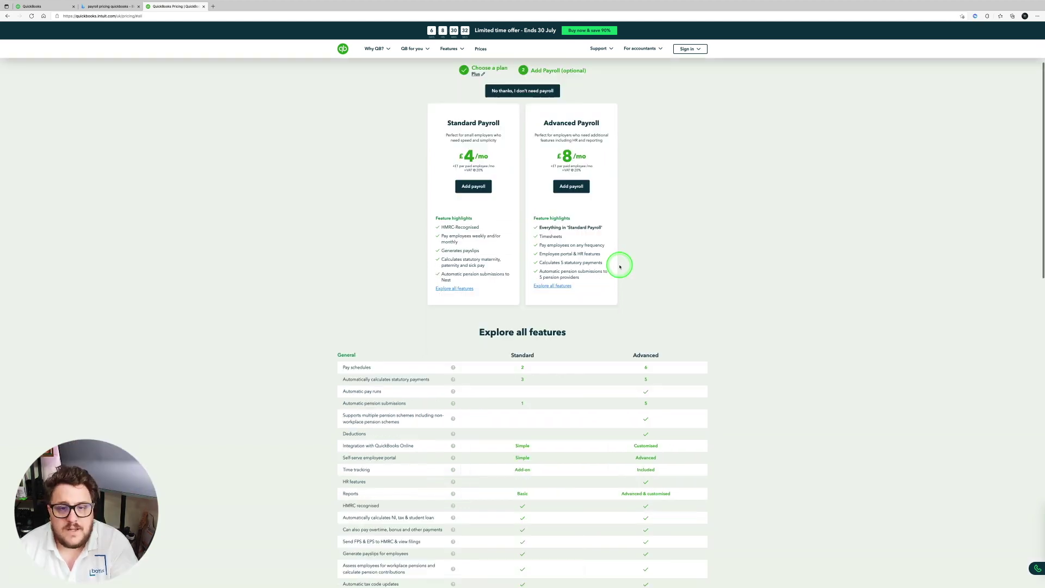
Scroll down the pricing page to the Standard versus Advanced payroll feature comparison
{"action": "scroll", "coordinate": [619, 264], "scroll_direction": "down", "scroll_amount": 5}
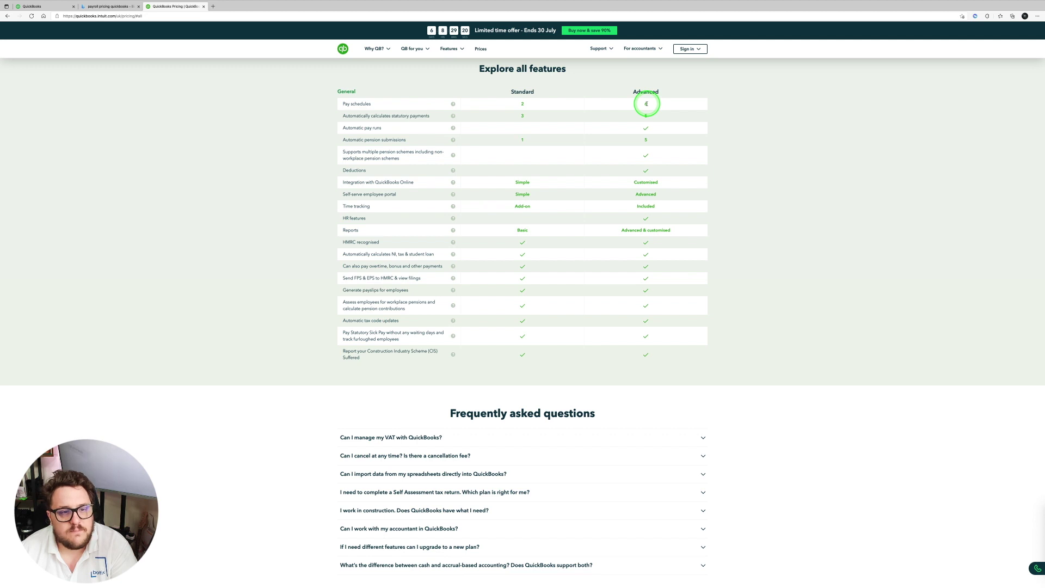
Scroll through the full feature table comparing the Standard and Advanced payroll plans
{"action": "scroll", "coordinate": [620, 108], "scroll_direction": "down", "scroll_amount": 1}
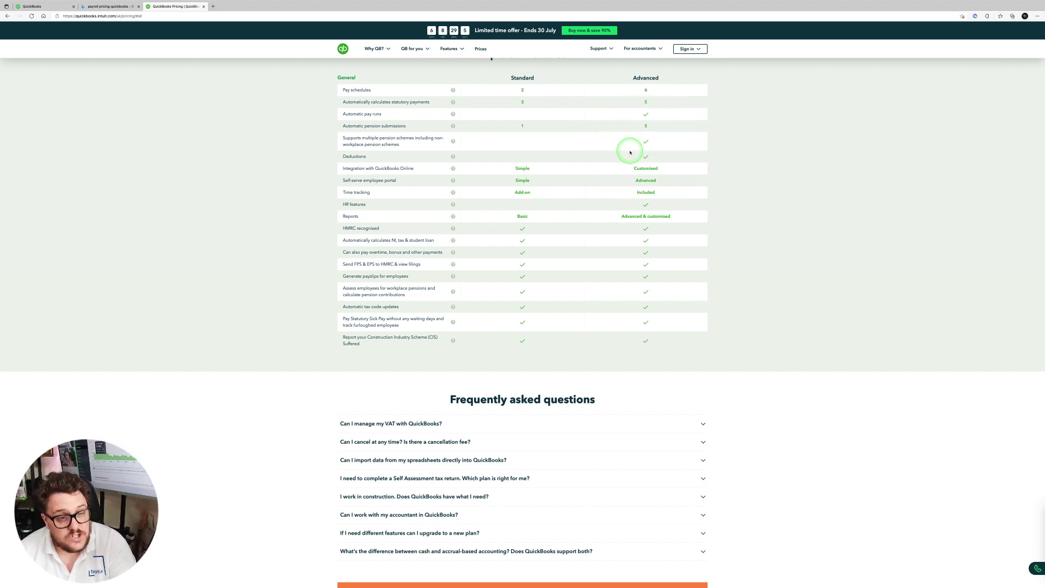
{"action": "scroll", "coordinate": [574, 144], "scroll_direction": "down", "scroll_amount": 1}
{"action": "scroll", "coordinate": [575, 144], "scroll_direction": "down", "scroll_amount": 1}
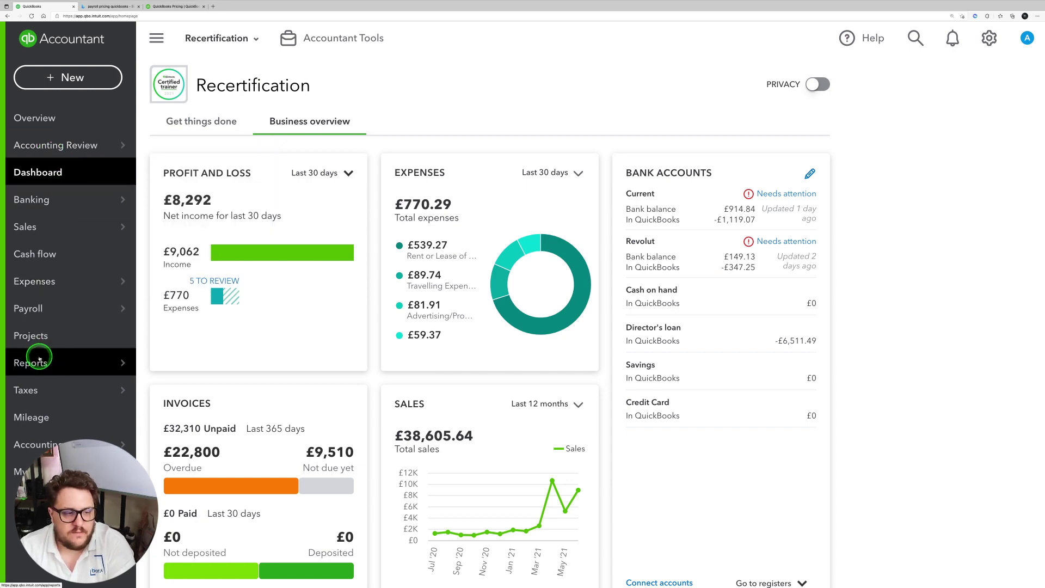
Go to the Payroll page showing the three-step payday setup guide
{"action": "left_click", "coordinate": [35, 309]}
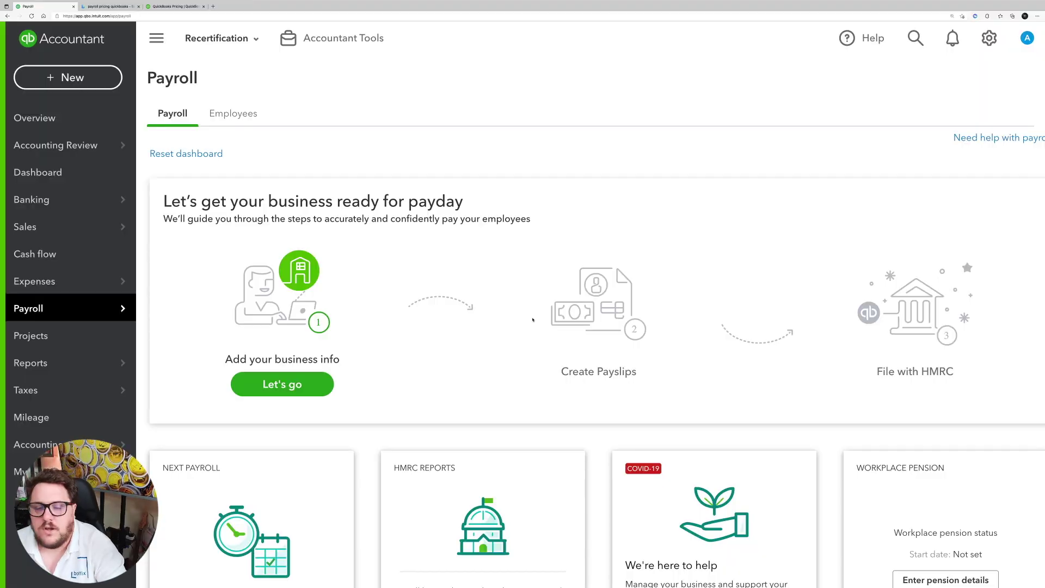
{"action": "left_click", "coordinate": [613, 259]}
{"action": "scroll", "coordinate": [571, 287], "scroll_direction": "down", "scroll_amount": 2}
{"action": "scroll", "coordinate": [345, 296], "scroll_direction": "up", "scroll_amount": 2}
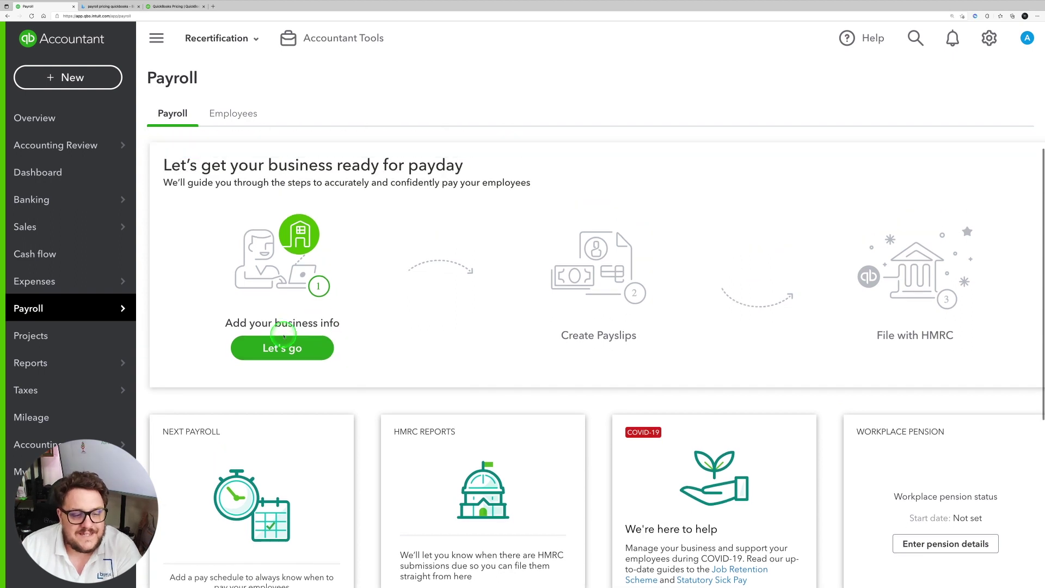
Start the business info setup, answering that employees haven't been paid before
{"action": "left_click", "coordinate": [283, 346]}
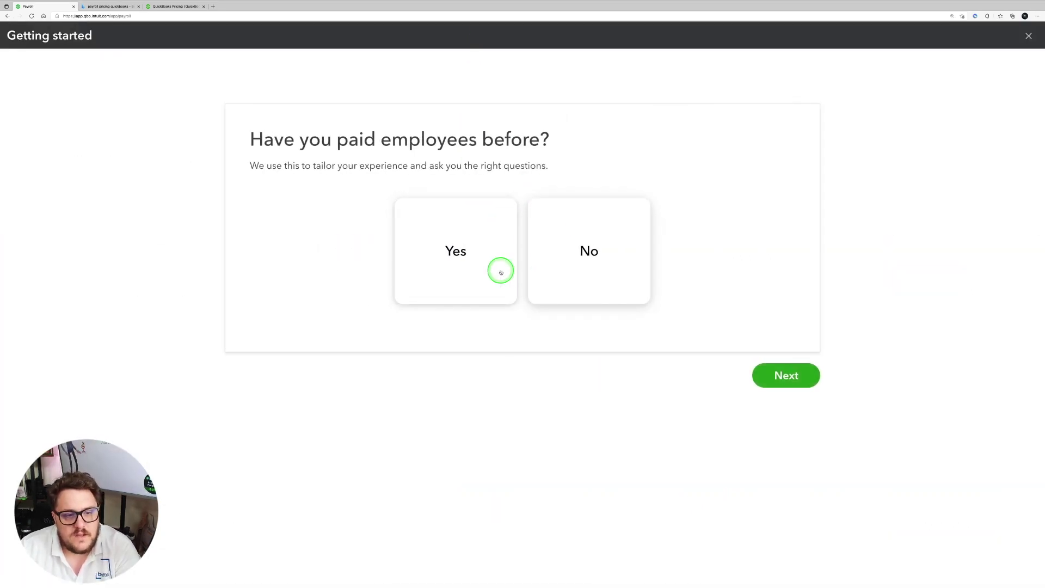
{"action": "left_click", "coordinate": [594, 243]}
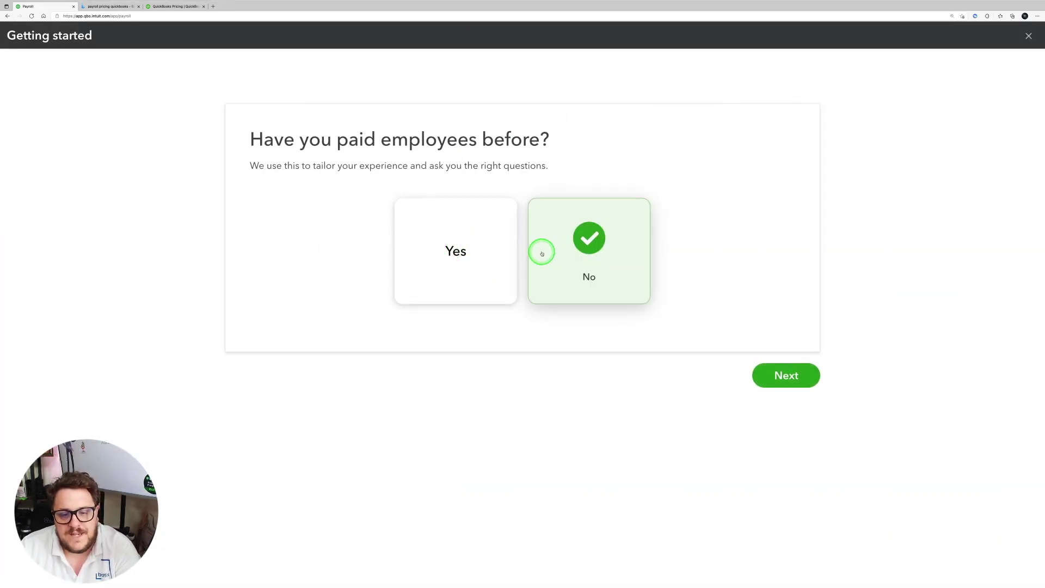
{"action": "left_click", "coordinate": [786, 375]}
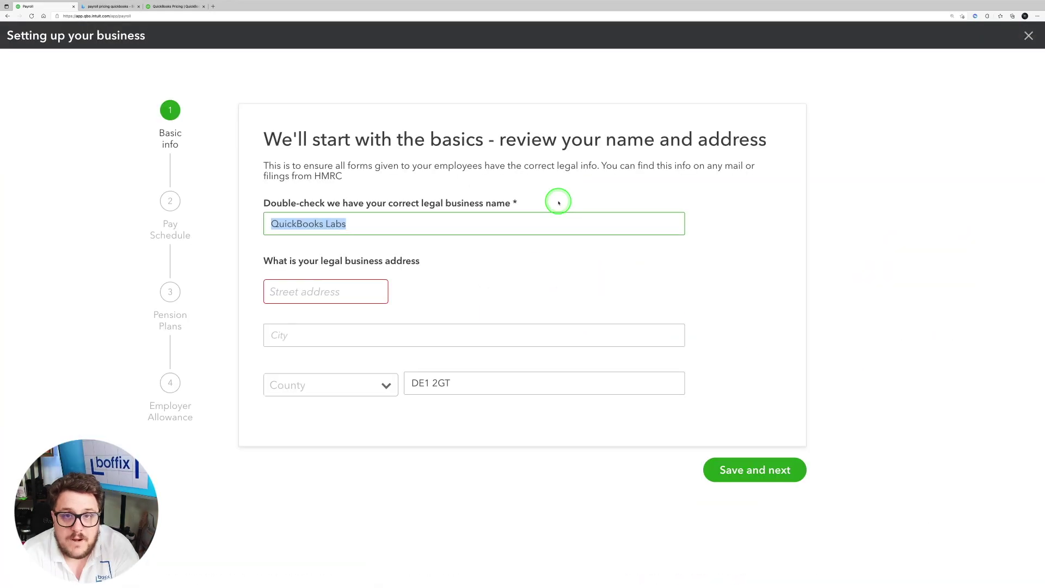
Enter business name Boffix with address 123 Derby, Dernby, and save it
{"action": "type", "text": "Boffix"}
{"action": "key", "text": "Tab"}
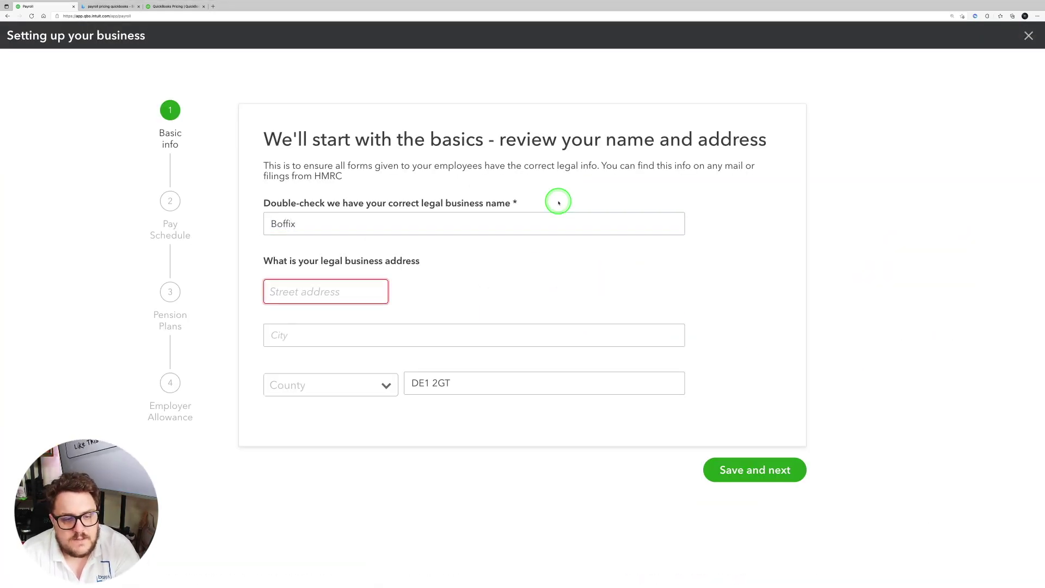
{"action": "type", "text": "123 Derby"}
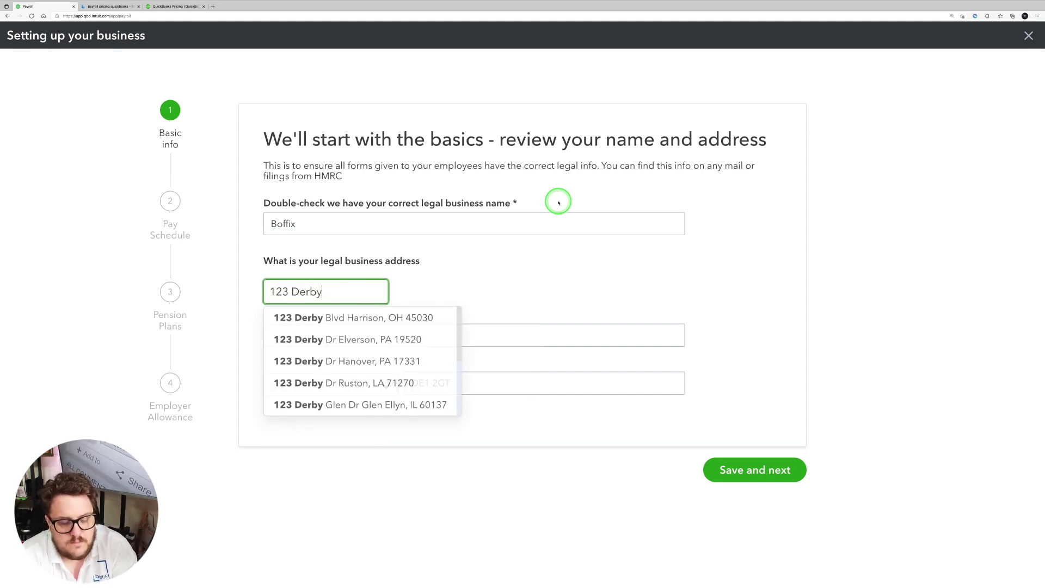
{"action": "key", "text": "Tab"}
{"action": "key", "text": "Tab"}
{"action": "key", "text": "shift+Tab"}
{"action": "type", "text": "D"}
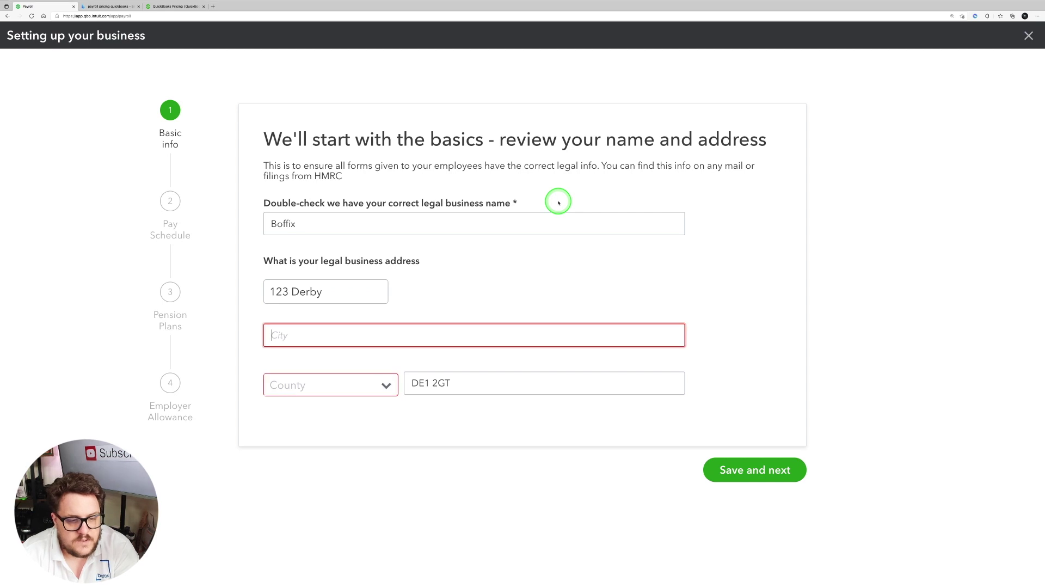
{"action": "type", "text": "ernby"}
{"action": "key", "text": "Return"}
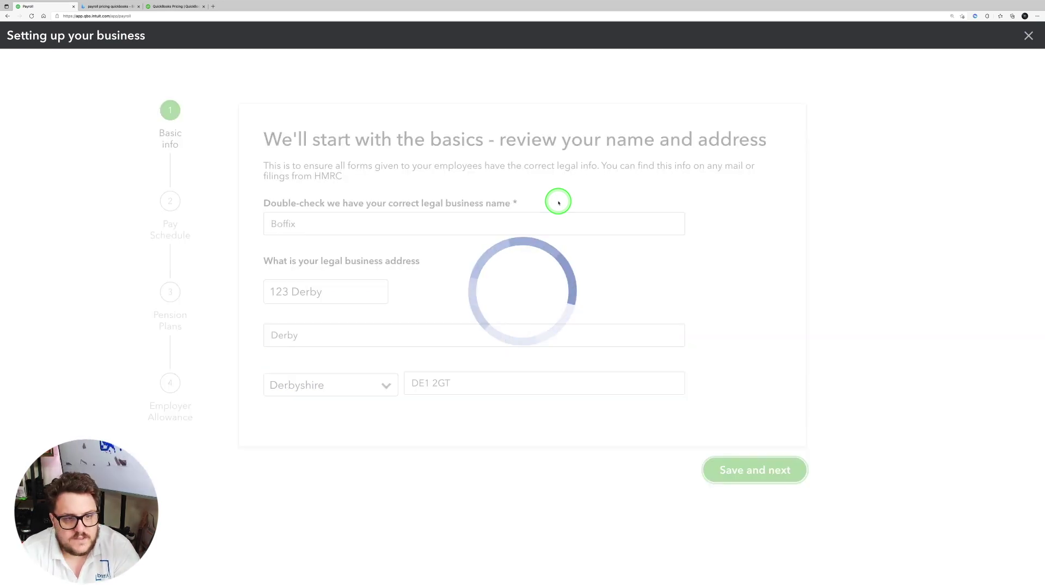
{"action": "key", "text": "Tab"}
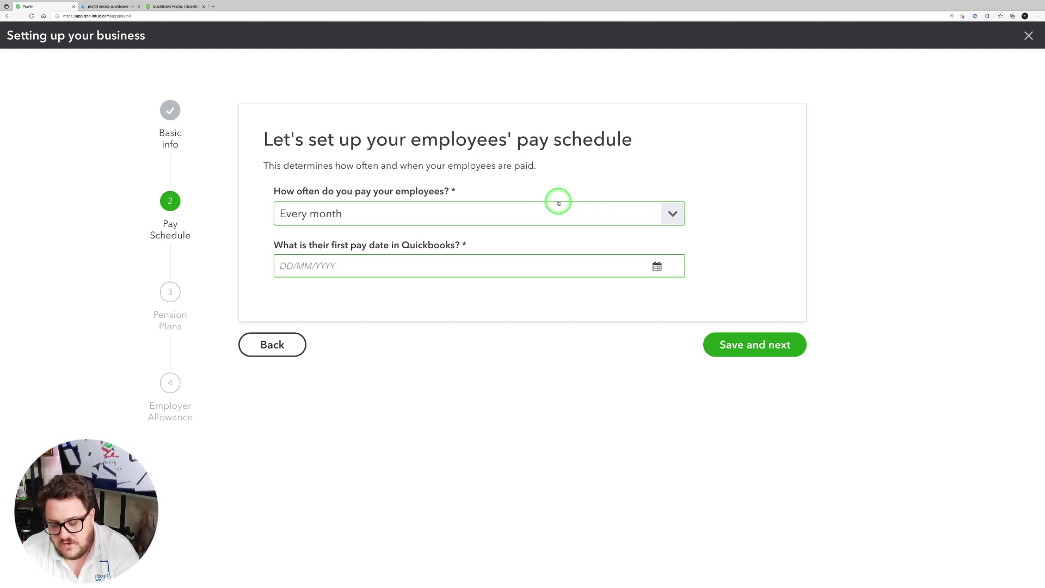
Create the 'Monthly' pay schedule, first paid 24/07/2021, covering 1–31 July
{"action": "type", "text": "24/07"}
{"action": "key", "text": "Tab"}
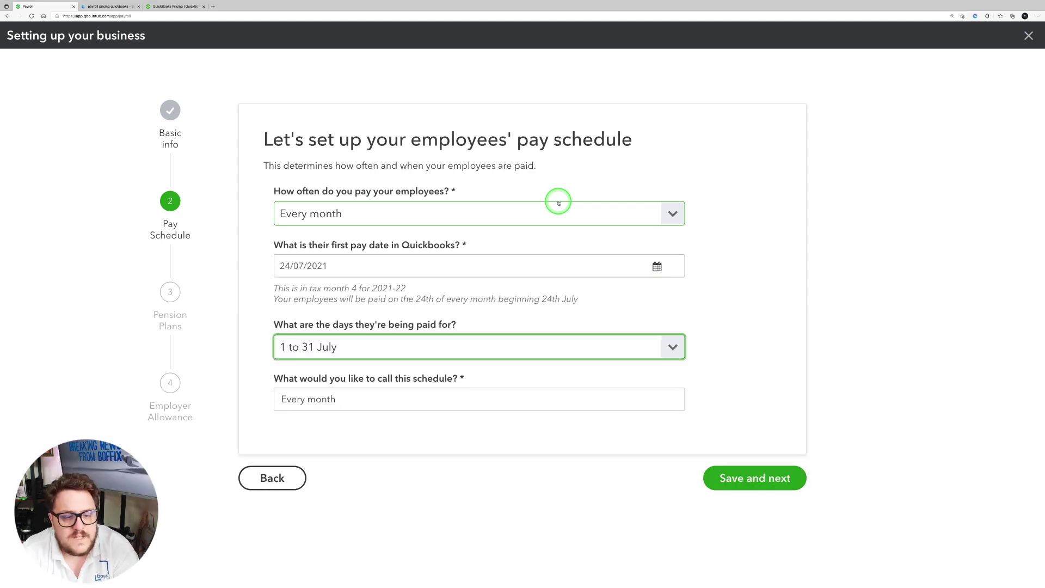
{"action": "key", "text": "Down"}
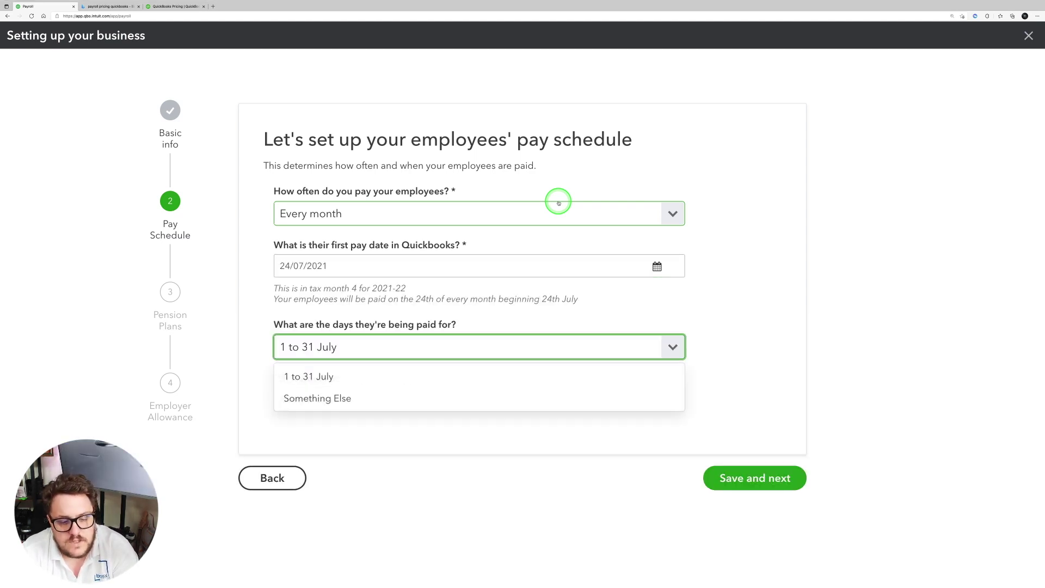
{"action": "key", "text": "Down"}
{"action": "key", "text": "Return"}
{"action": "key", "text": "Tab"}
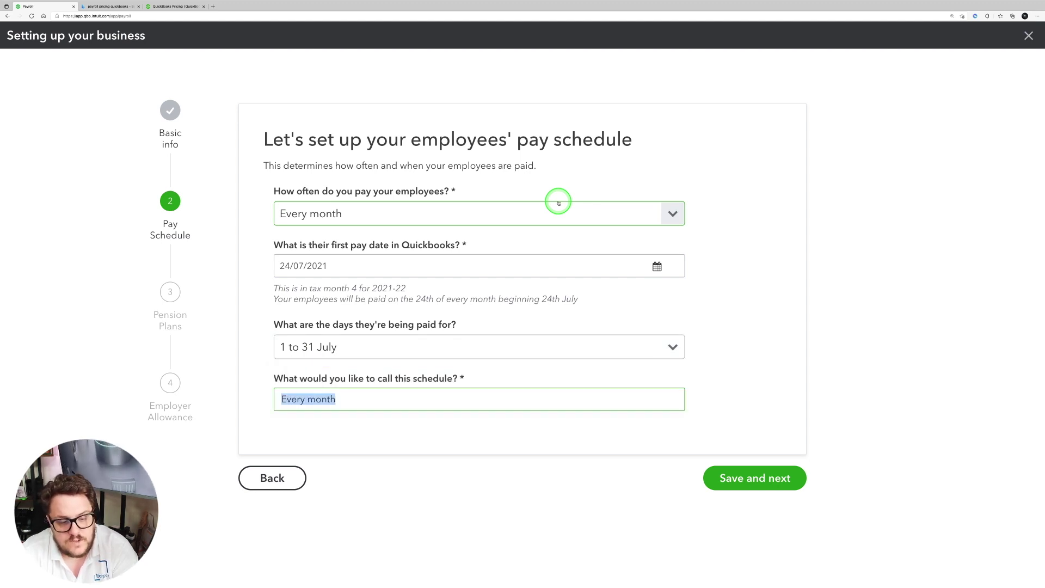
{"action": "type", "text": "Monthly"}
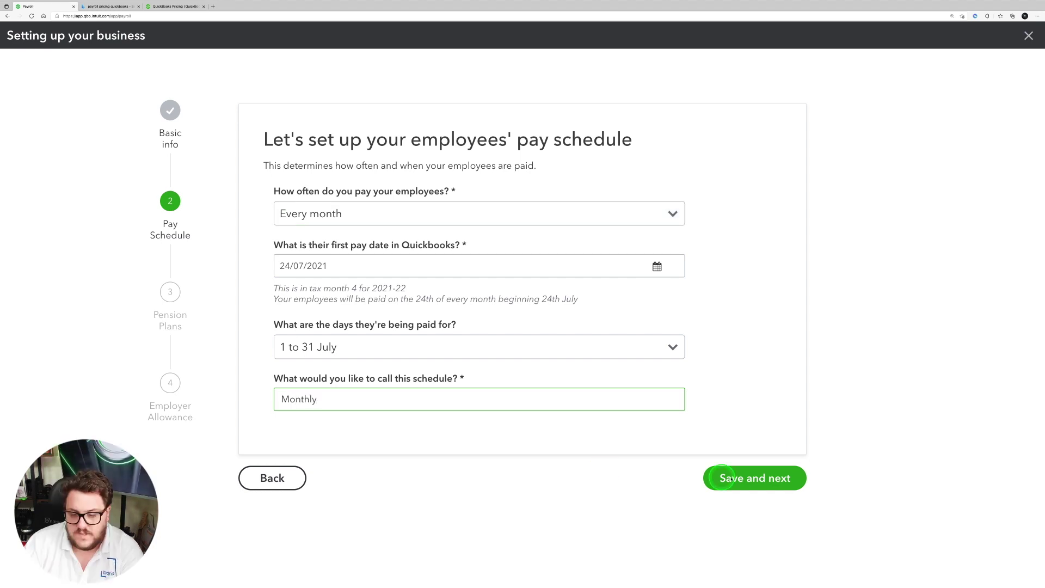
{"action": "key", "text": "Return"}
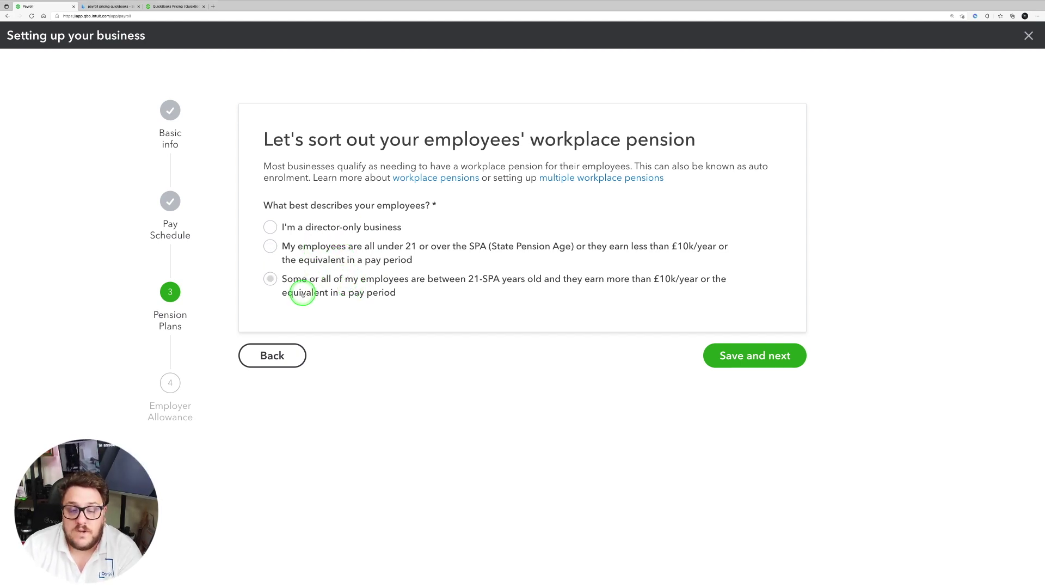
Mark the business as director-only and claim Employment Allowance with state aid not applying
{"action": "left_click", "coordinate": [300, 232]}
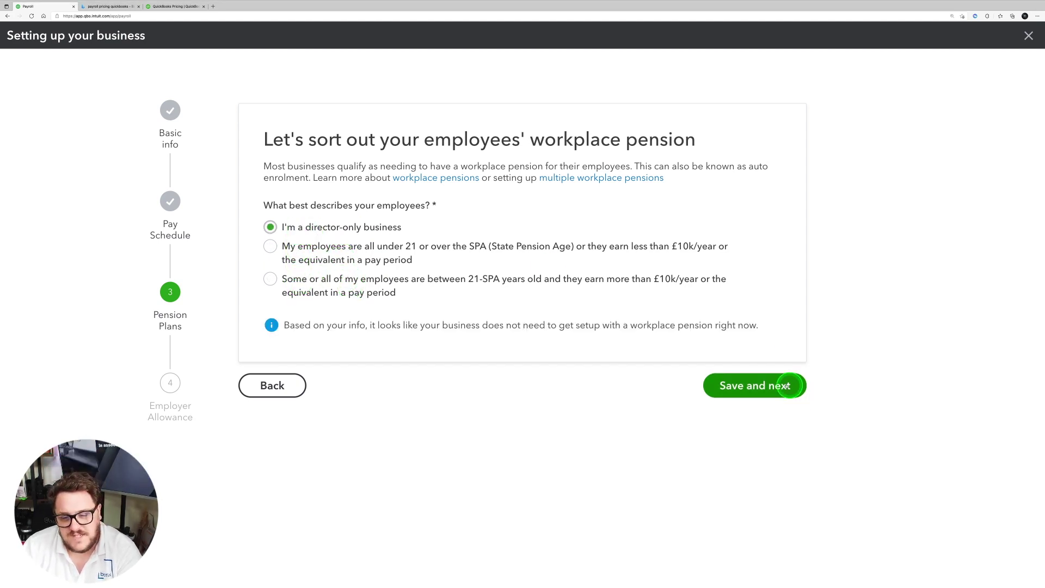
{"action": "left_click", "coordinate": [781, 385]}
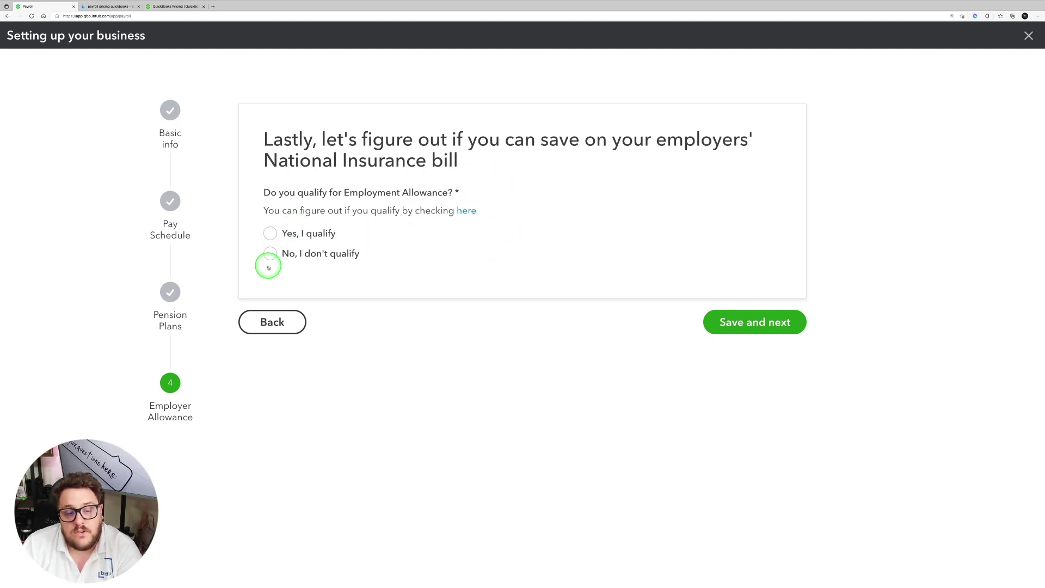
{"action": "left_click", "coordinate": [271, 235]}
{"action": "left_click", "coordinate": [270, 313]}
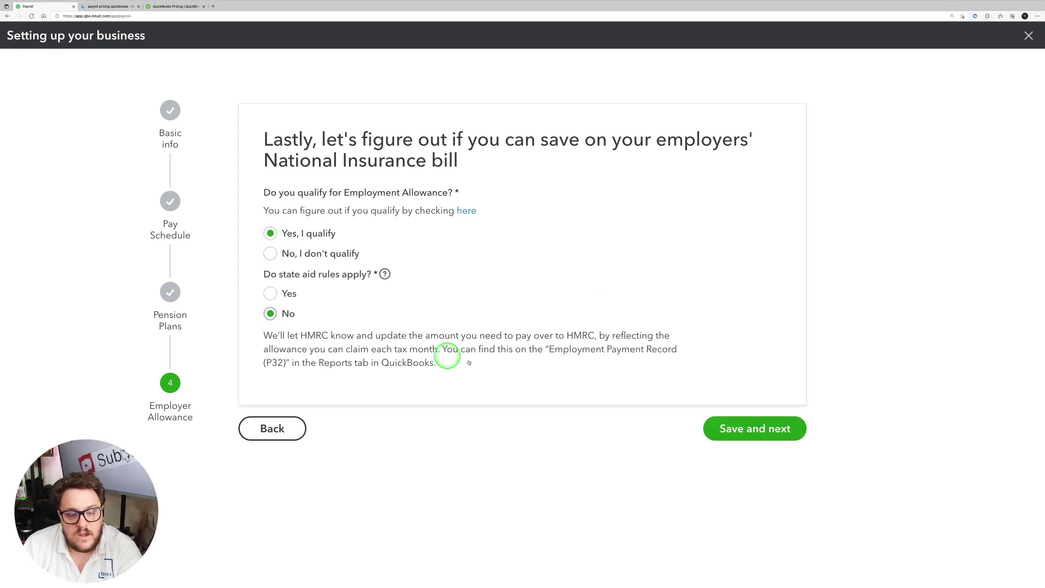
{"action": "left_click", "coordinate": [738, 430]}
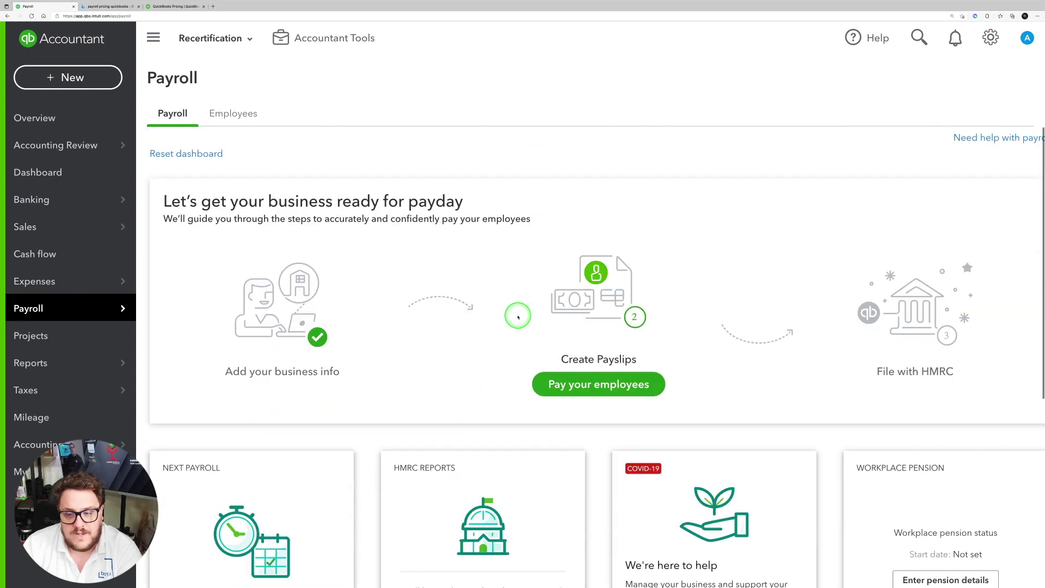
Add a new employee from the Employees list, entering their legal first and last names
{"action": "left_click", "coordinate": [228, 123]}
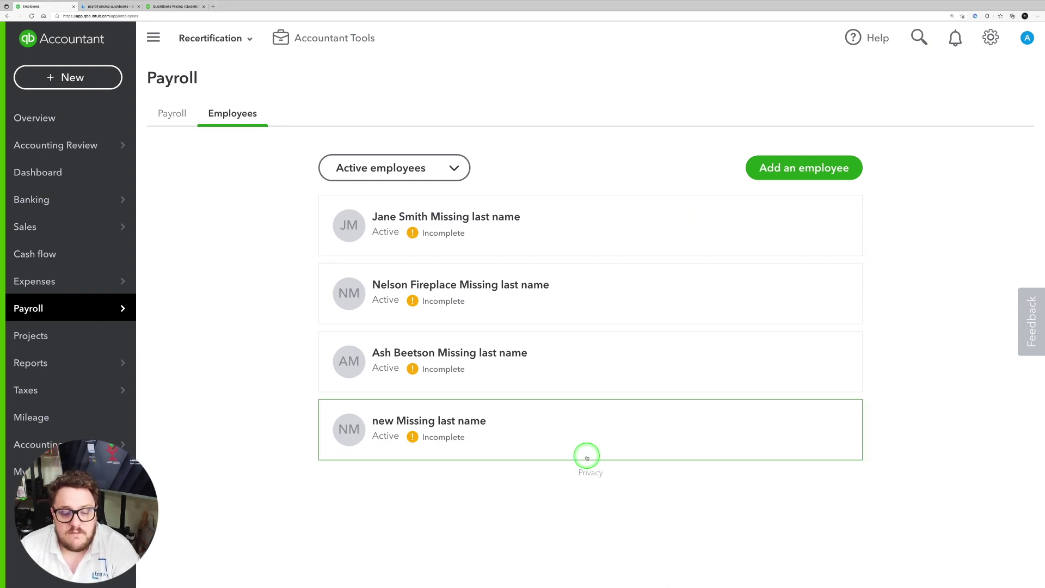
{"action": "left_click", "coordinate": [813, 179]}
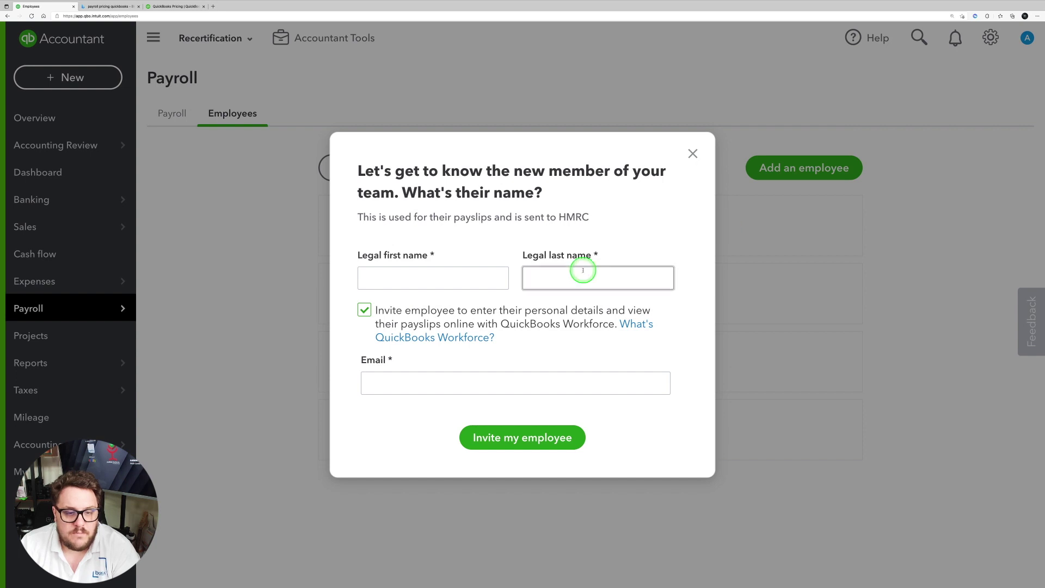
{"action": "left_click", "coordinate": [456, 279]}
{"action": "type", "text": "Aaron"}
{"action": "key", "text": "Tab"}
{"action": "type", "text": "Patr"}
{"action": "key", "text": "Tab"}
{"action": "key", "text": "Tab"}
{"action": "key", "text": "Tab"}
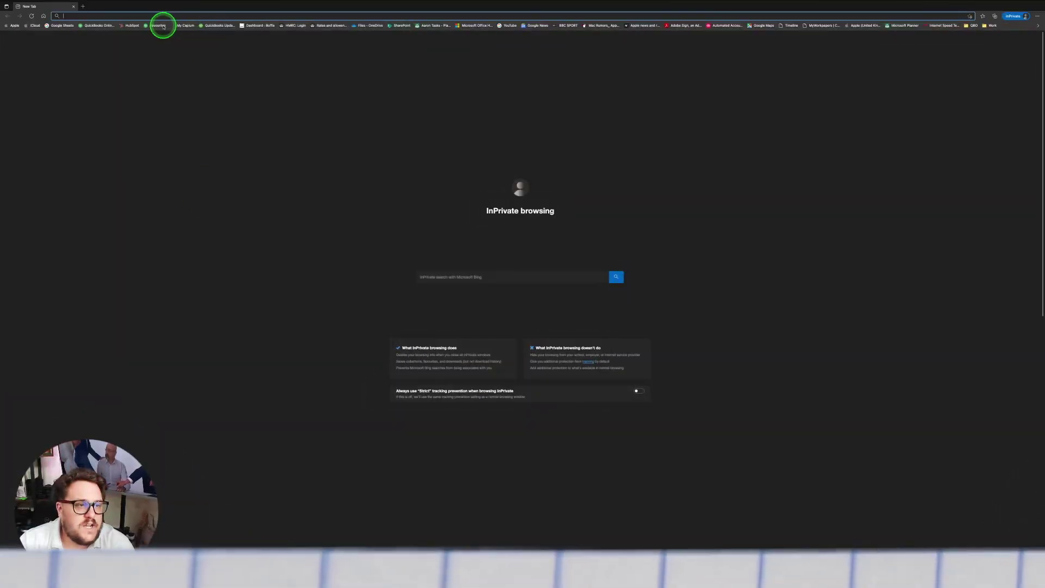
In the Workforce portal, set gender to Male and starter statement A, then view Documents
{"action": "key", "text": "ctrl+v"}
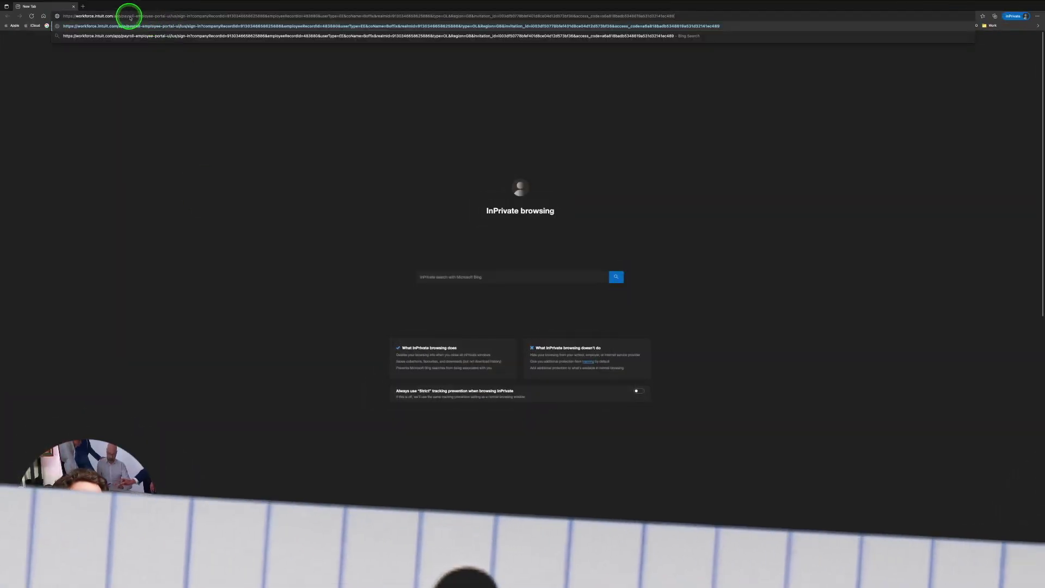
{"action": "key", "text": "Return"}
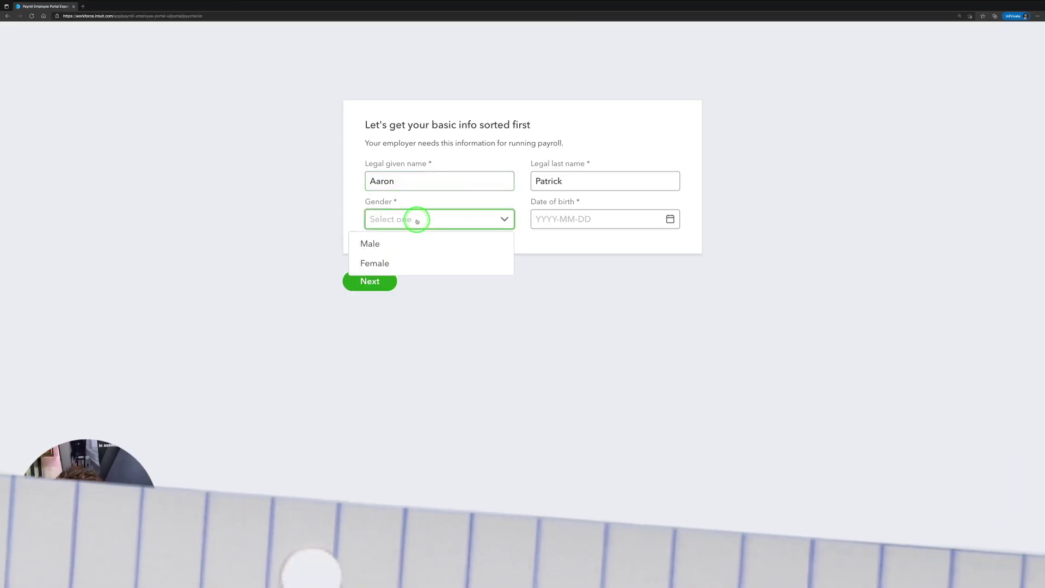
{"action": "left_click", "coordinate": [401, 242]}
{"action": "left_click", "coordinate": [590, 224]}
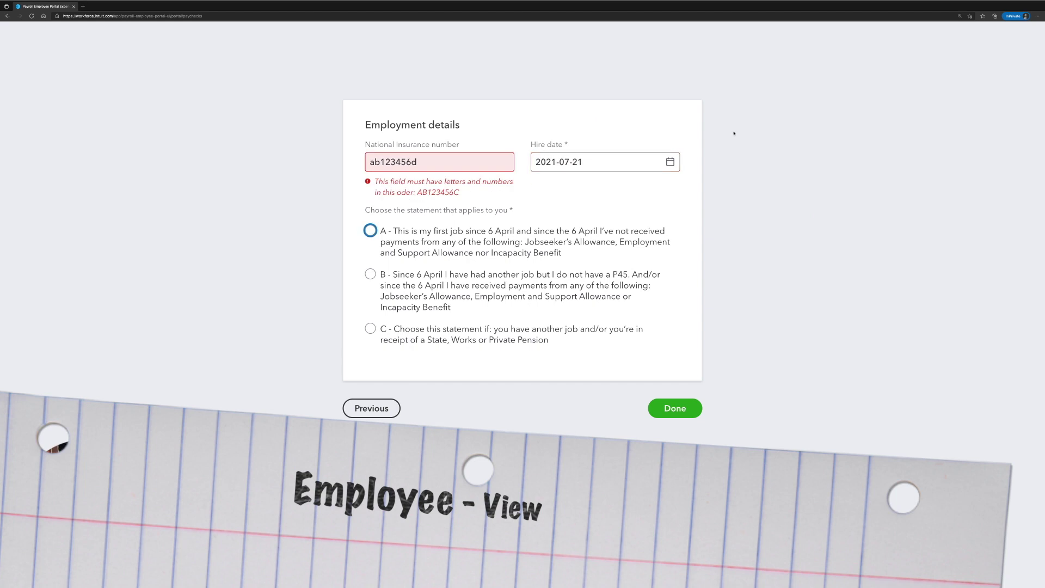
{"action": "key", "text": "Down"}
{"action": "key", "text": "Up"}
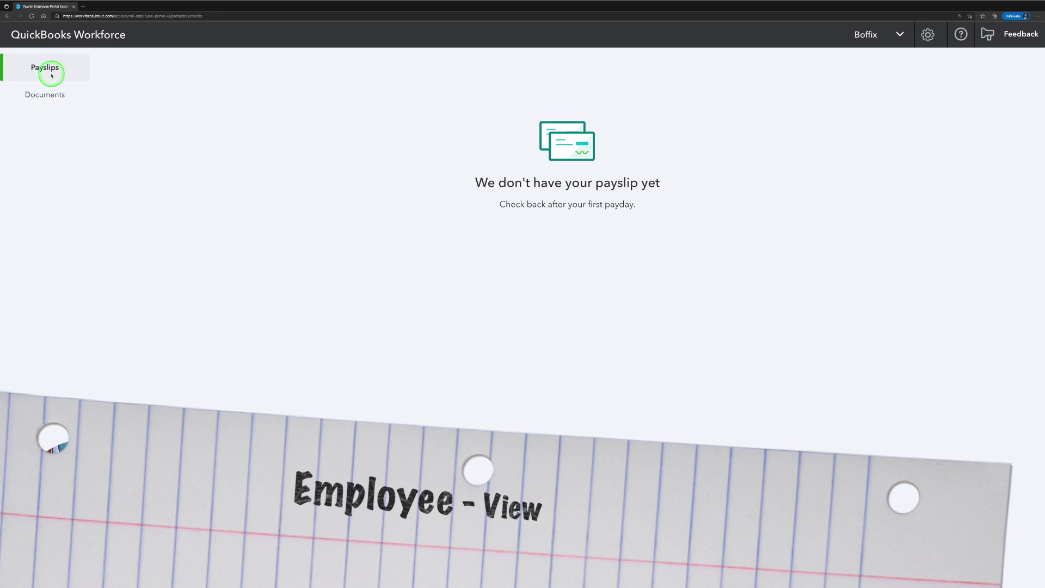
{"action": "left_click", "coordinate": [56, 94]}
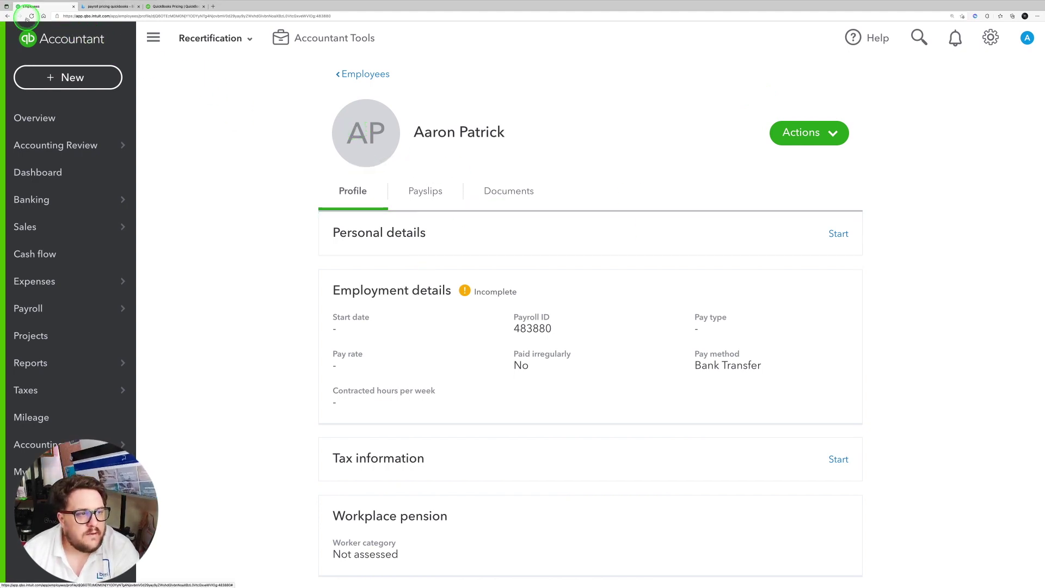
Open the new employee's profile from the Employees list
{"action": "left_click", "coordinate": [363, 74]}
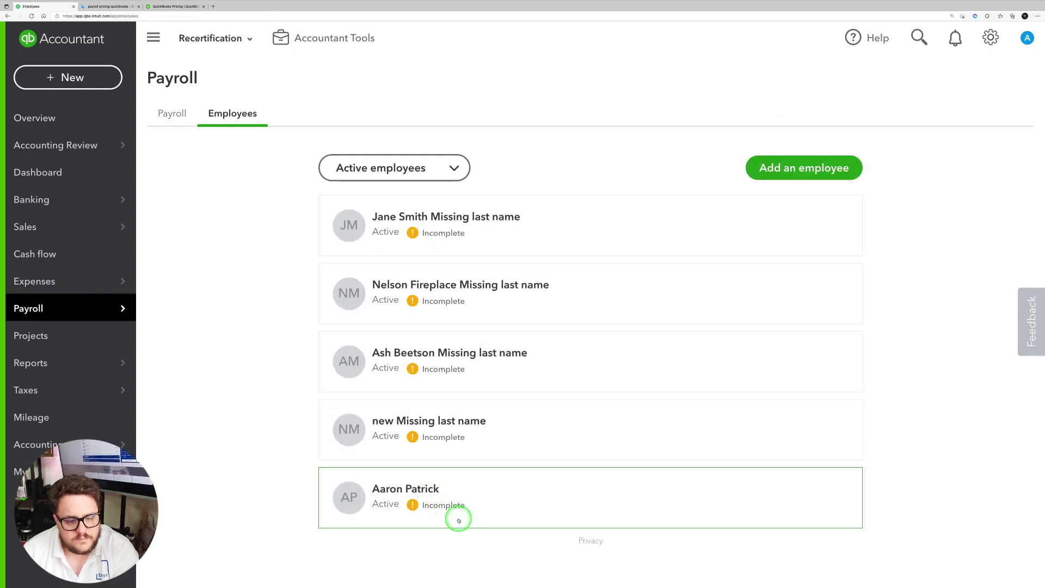
{"action": "left_click", "coordinate": [461, 512]}
{"action": "scroll", "coordinate": [646, 346], "scroll_direction": "down", "scroll_amount": 4}
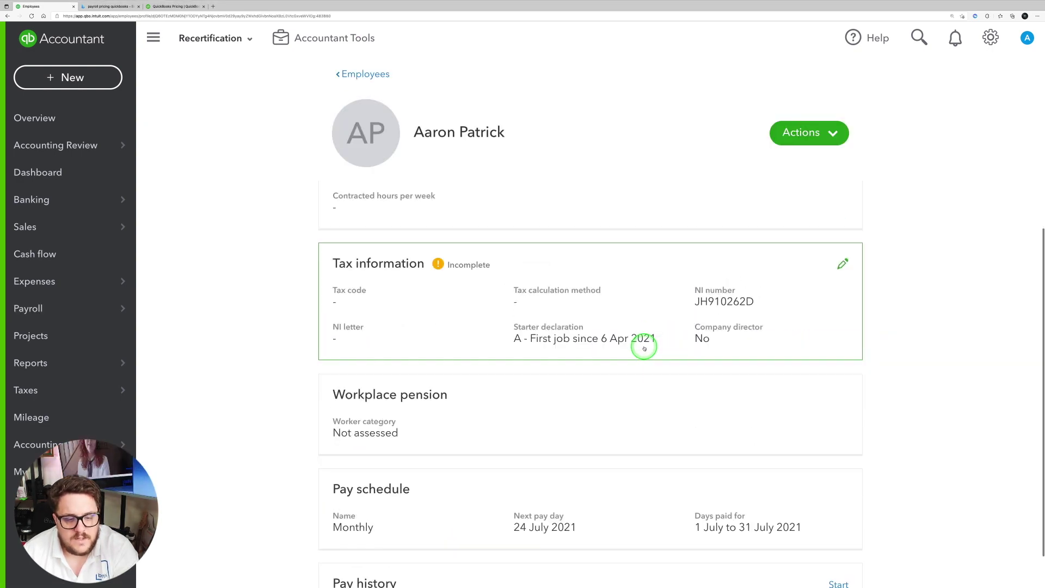
{"action": "scroll", "coordinate": [645, 346], "scroll_direction": "up", "scroll_amount": 5}
{"action": "scroll", "coordinate": [644, 346], "scroll_direction": "down", "scroll_amount": 3}
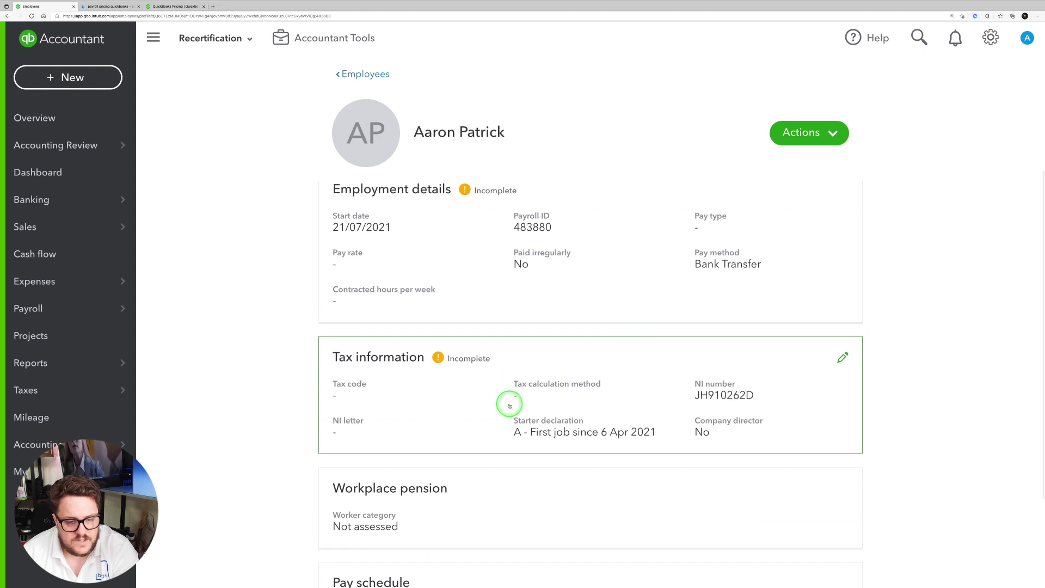
Set tax code 1000L, NI letter A (standard rate) and Cumulative calculation, then save
{"action": "left_click", "coordinate": [784, 366]}
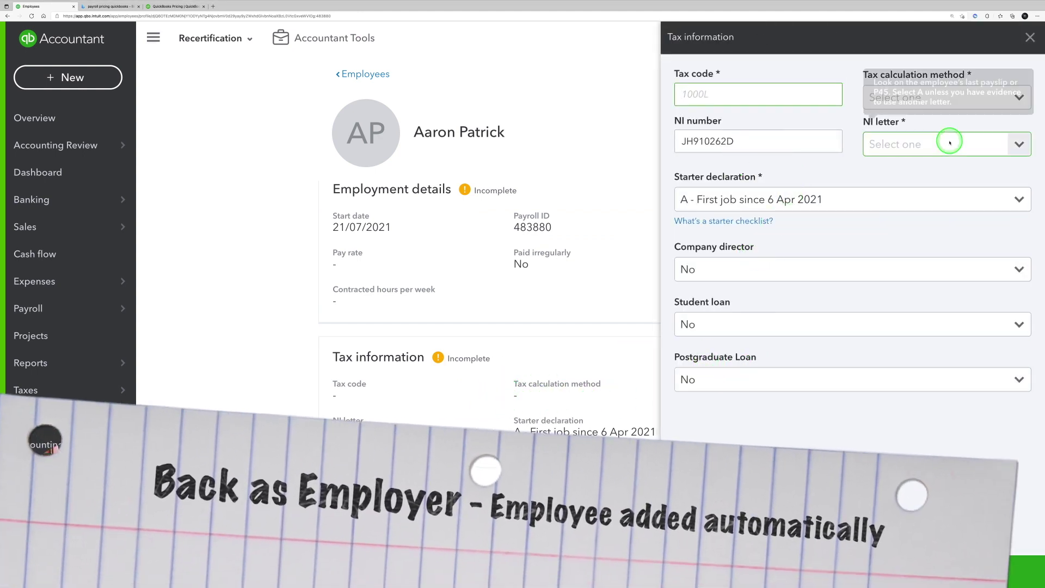
{"action": "left_click", "coordinate": [1021, 141]}
{"action": "left_click", "coordinate": [1021, 141]}
{"action": "left_click", "coordinate": [1021, 140]}
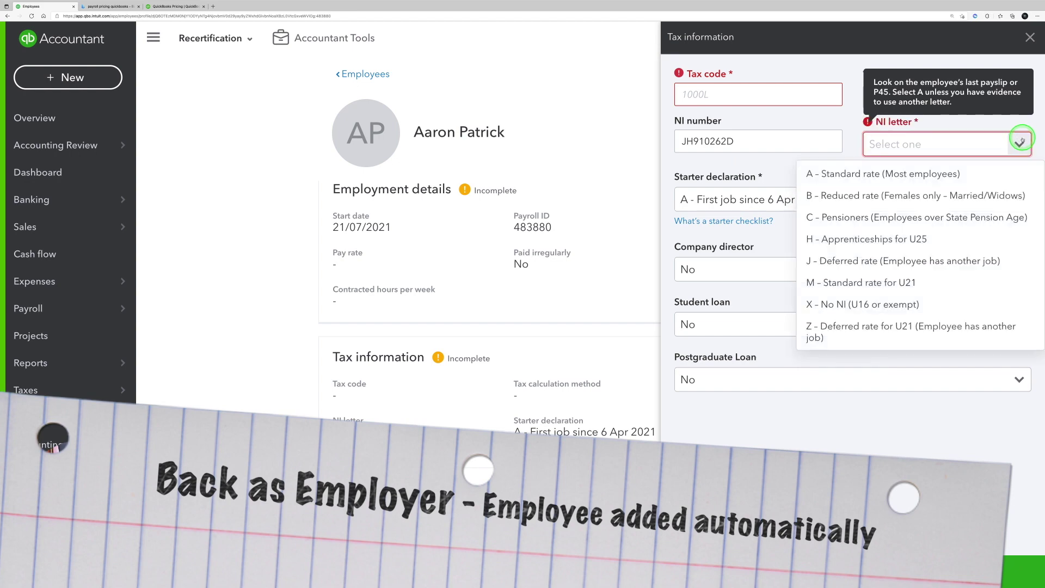
{"action": "left_click", "coordinate": [873, 175]}
{"action": "left_click", "coordinate": [742, 100]}
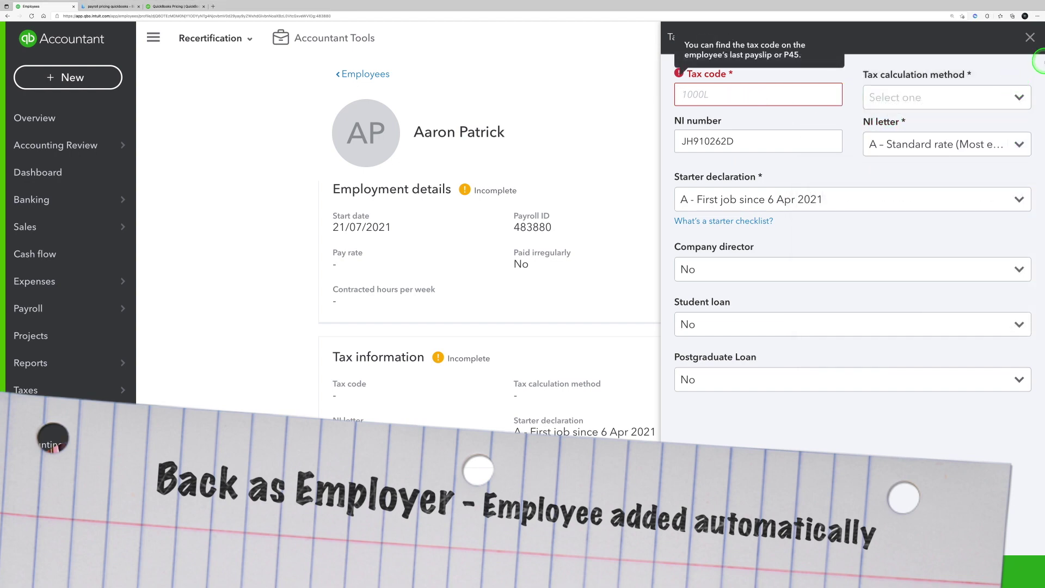
{"action": "type", "text": "1000L"}
{"action": "key", "text": "Tab"}
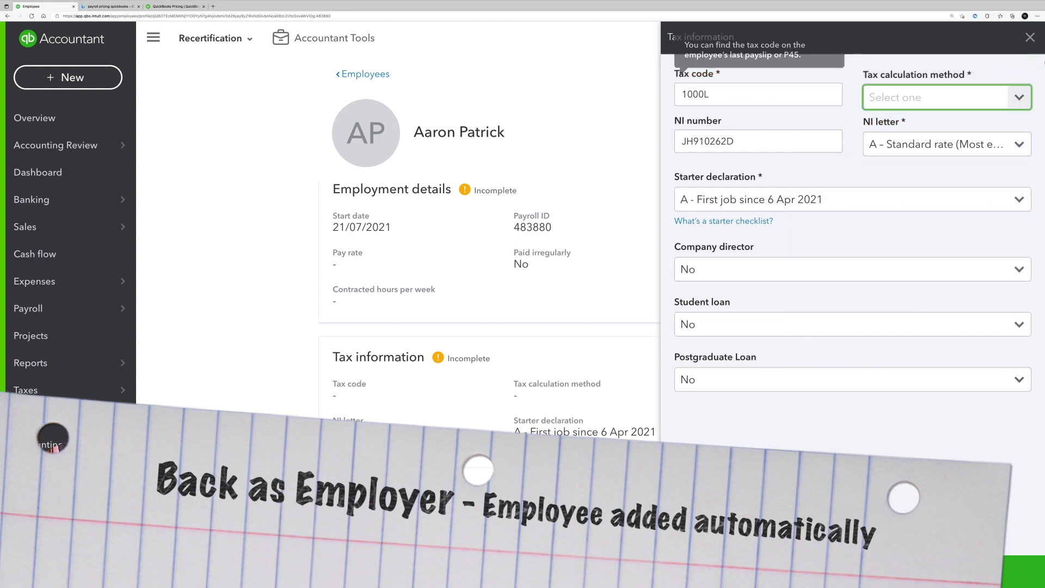
{"action": "left_click", "coordinate": [963, 97]}
{"action": "left_click", "coordinate": [945, 128]}
{"action": "left_click", "coordinate": [853, 202]}
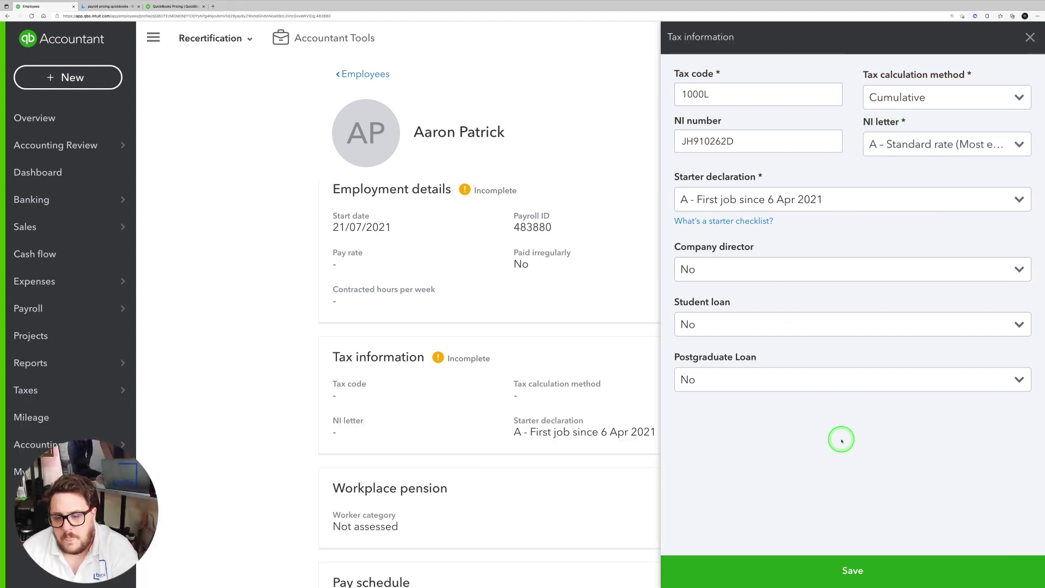
{"action": "left_click", "coordinate": [845, 566]}
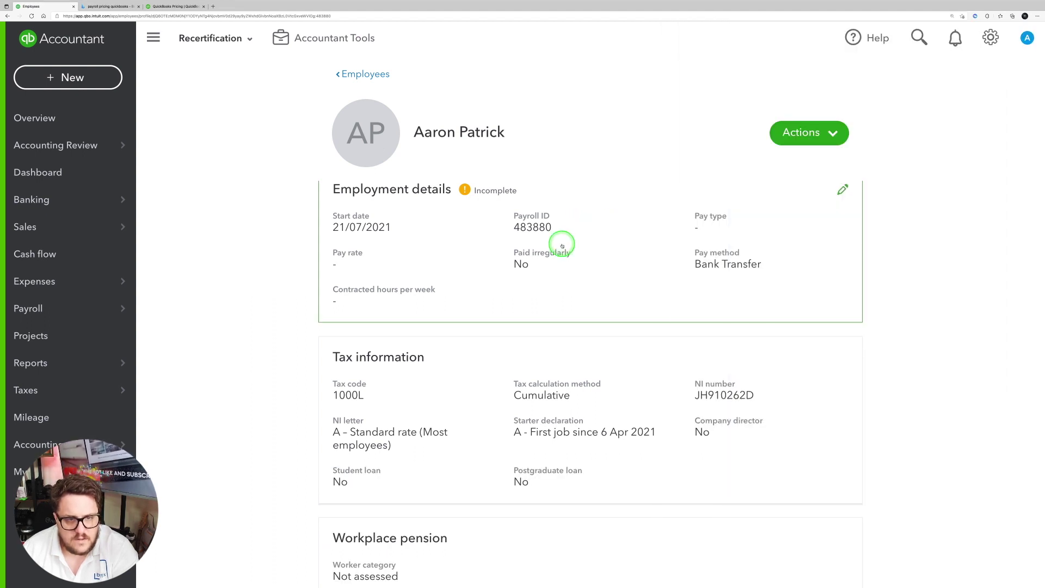
Set employment details: not paid irregularly, £30,000 yearly salary, Monday–Friday working days, and save
{"action": "left_click", "coordinate": [564, 240]}
{"action": "left_click", "coordinate": [804, 215]}
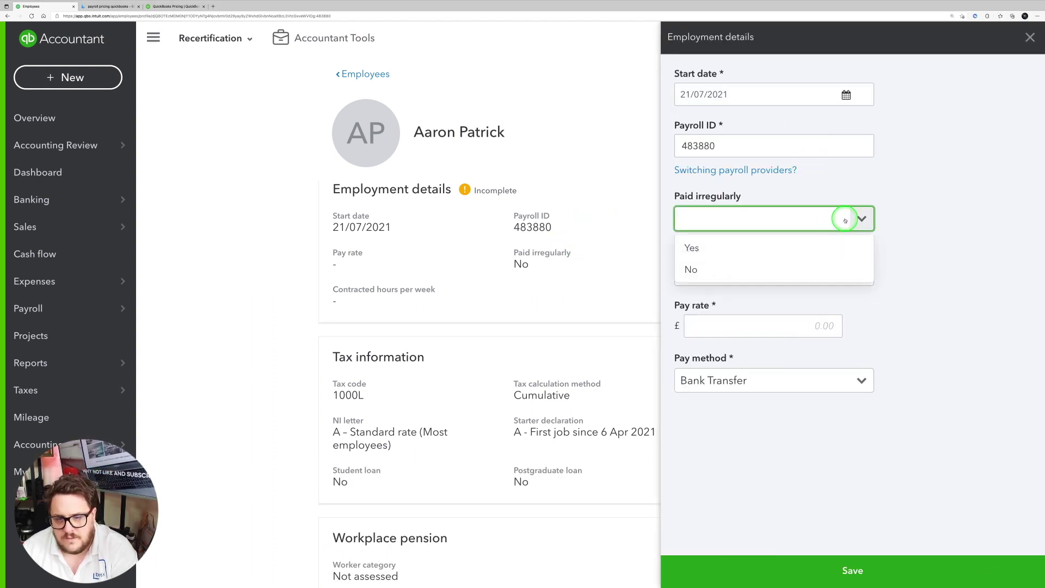
{"action": "left_click", "coordinate": [758, 266]}
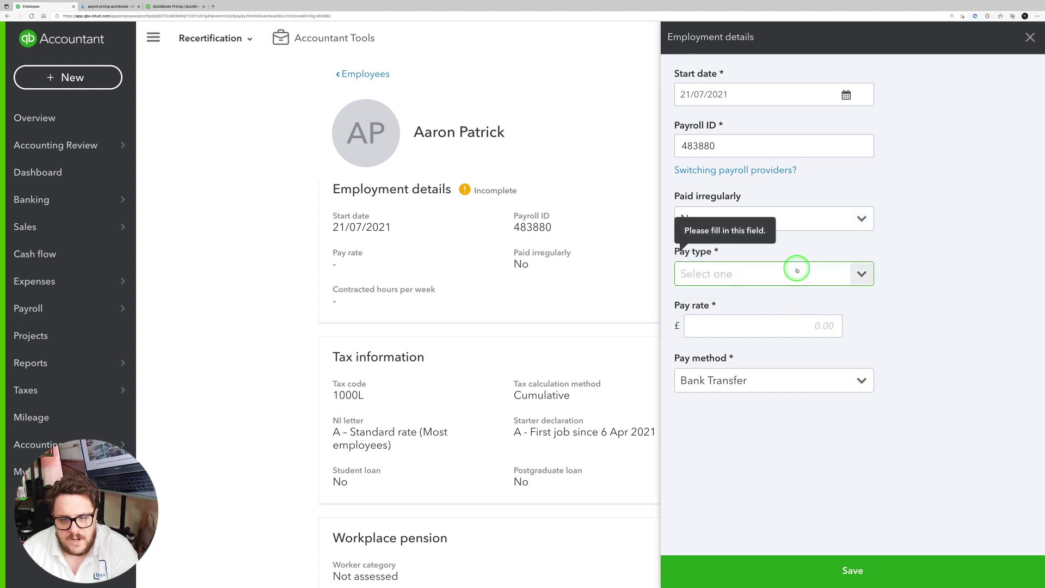
{"action": "left_click", "coordinate": [859, 274]}
{"action": "left_click", "coordinate": [784, 306]}
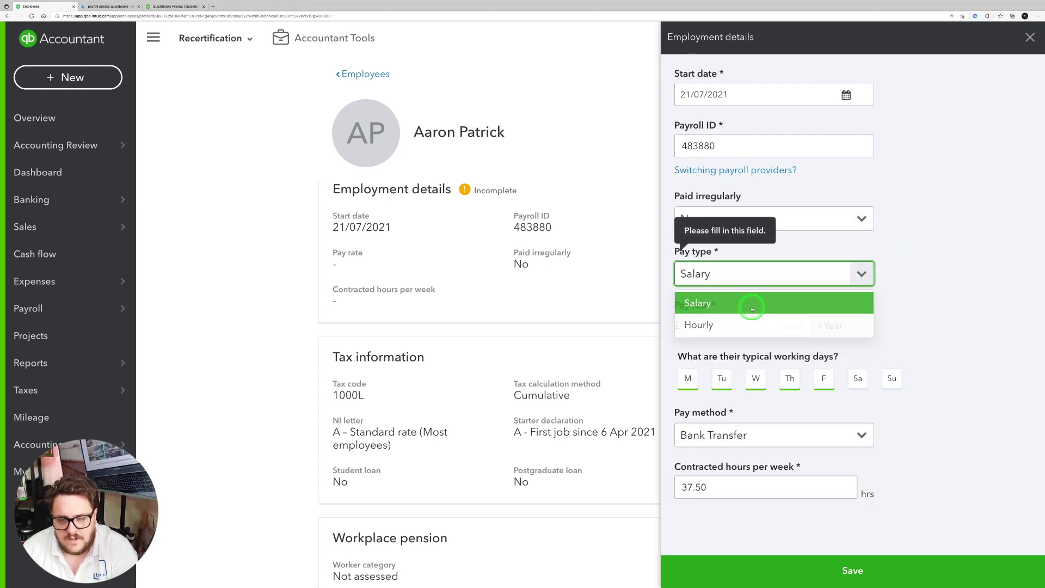
{"action": "left_click", "coordinate": [754, 321]}
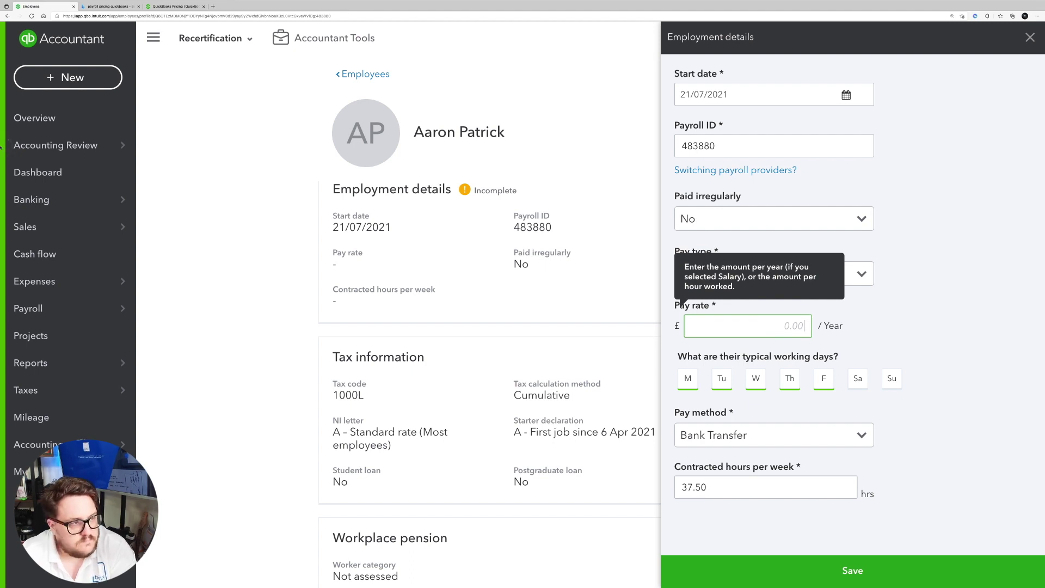
{"action": "left_click", "coordinate": [688, 381]}
{"action": "left_click", "coordinate": [687, 381]}
{"action": "left_click", "coordinate": [754, 381]}
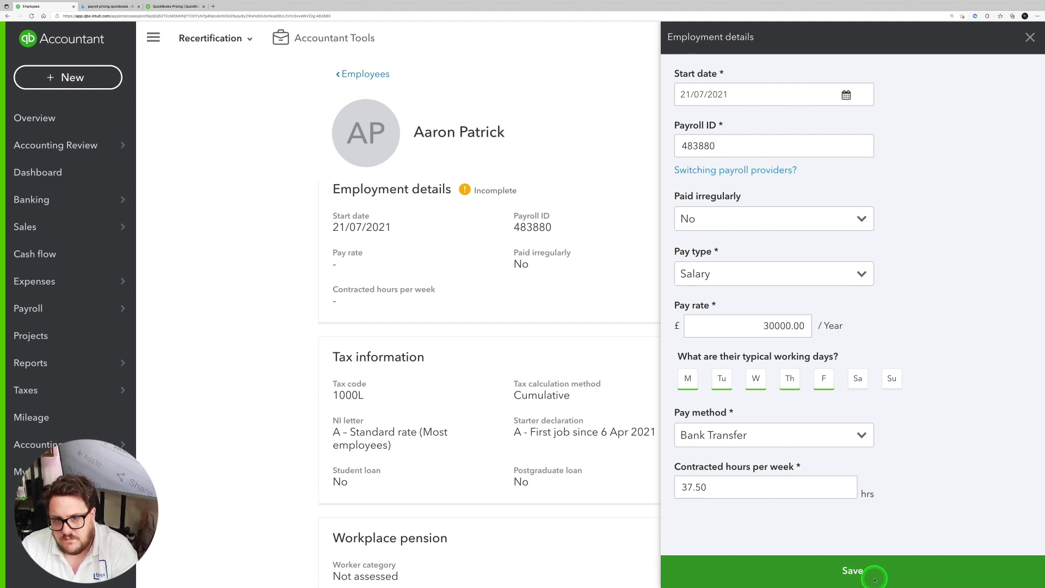
{"action": "left_click", "coordinate": [853, 570]}
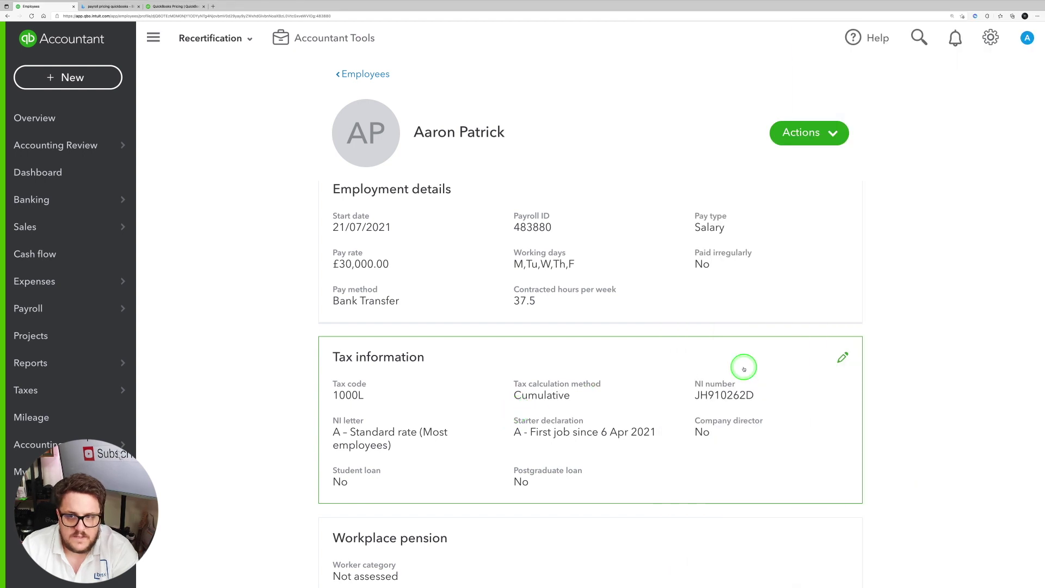
Check the employee's actions menu, then go back to the Employees list
{"action": "left_click", "coordinate": [817, 131]}
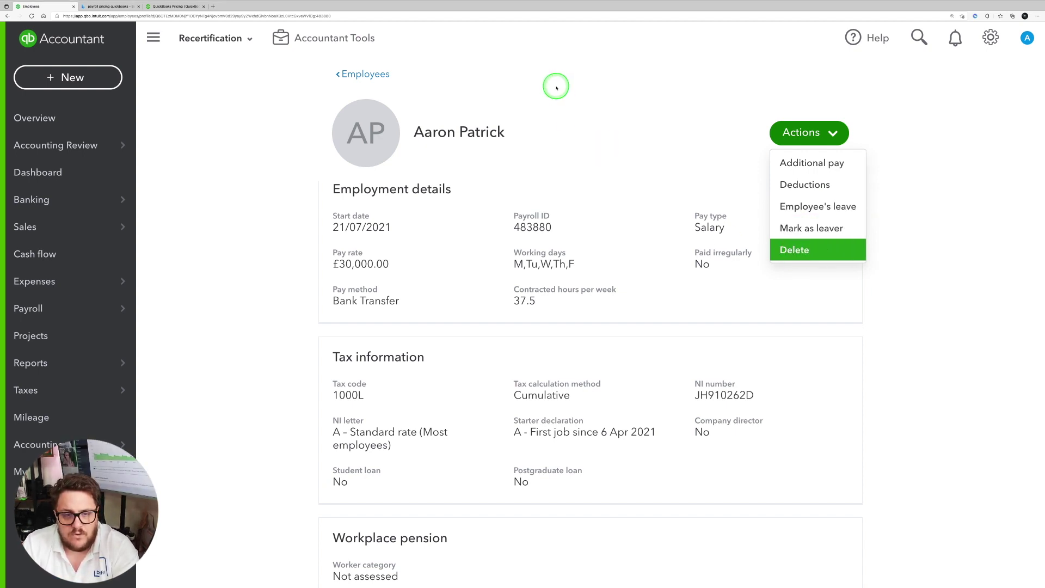
{"action": "left_click", "coordinate": [604, 148]}
{"action": "key", "text": "alt+Left"}
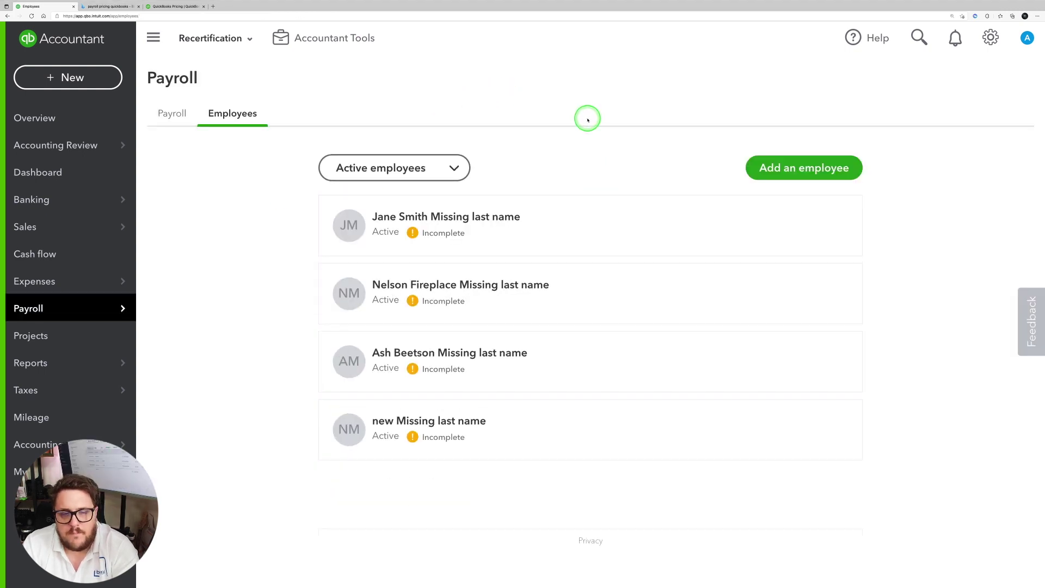
Start paying employees from the Payroll tab, sending net pay to the Current account
{"action": "left_click", "coordinate": [171, 112]}
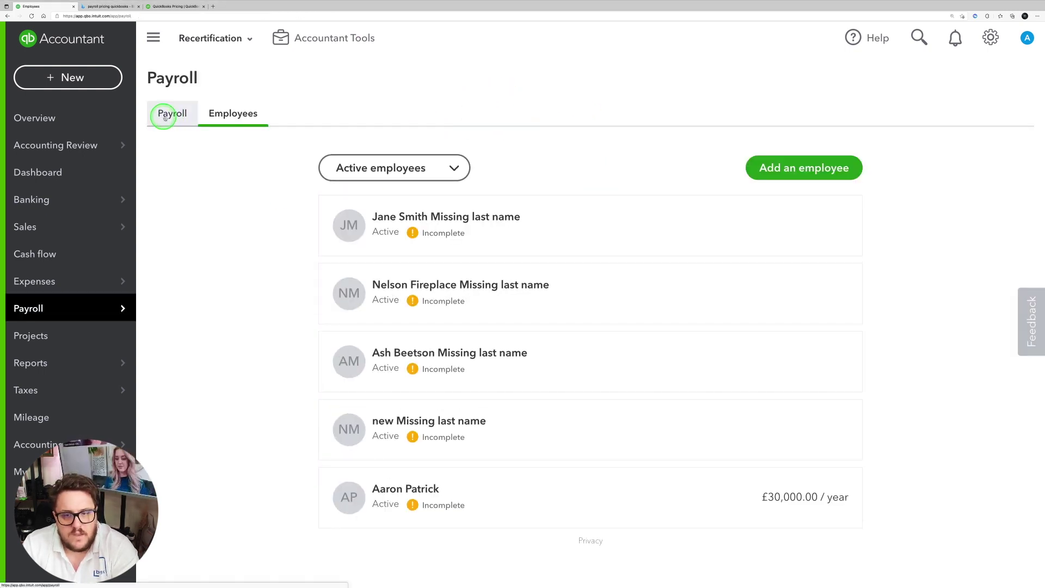
{"action": "scroll", "coordinate": [669, 204], "scroll_direction": "down", "scroll_amount": 4}
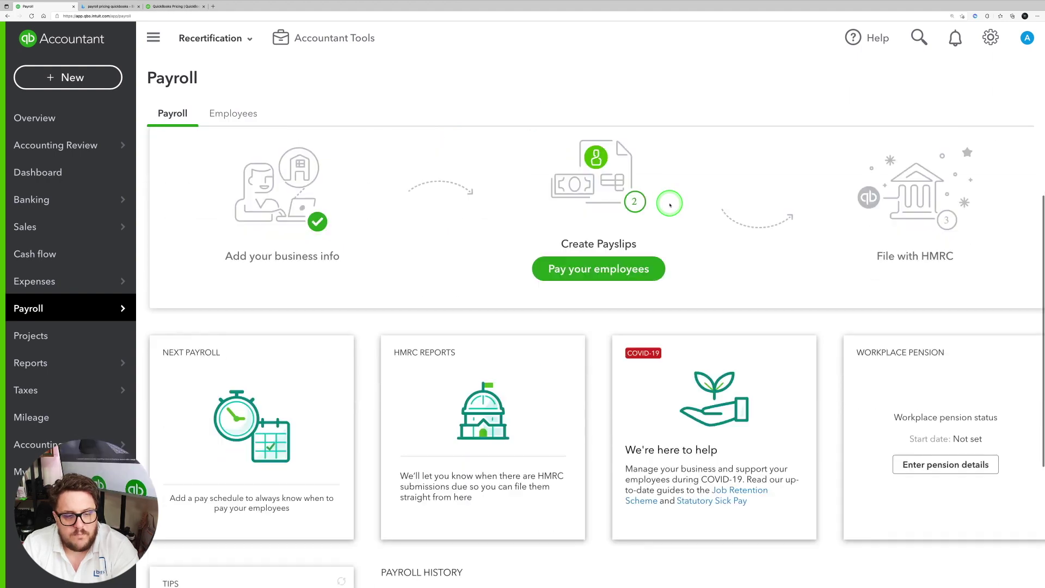
{"action": "scroll", "coordinate": [670, 204], "scroll_direction": "up", "scroll_amount": 3}
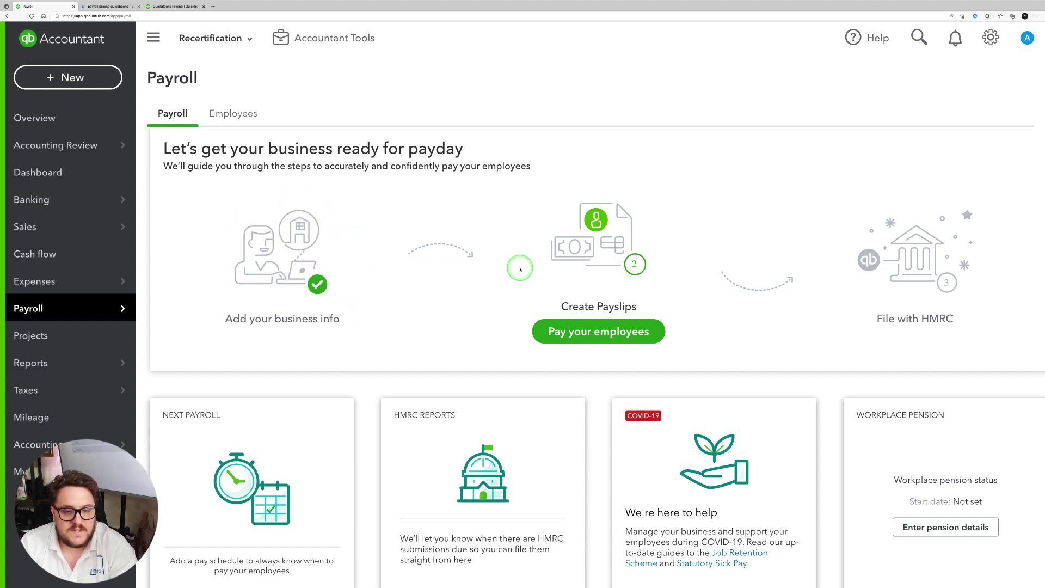
{"action": "left_click", "coordinate": [603, 331]}
{"action": "left_click", "coordinate": [610, 339]}
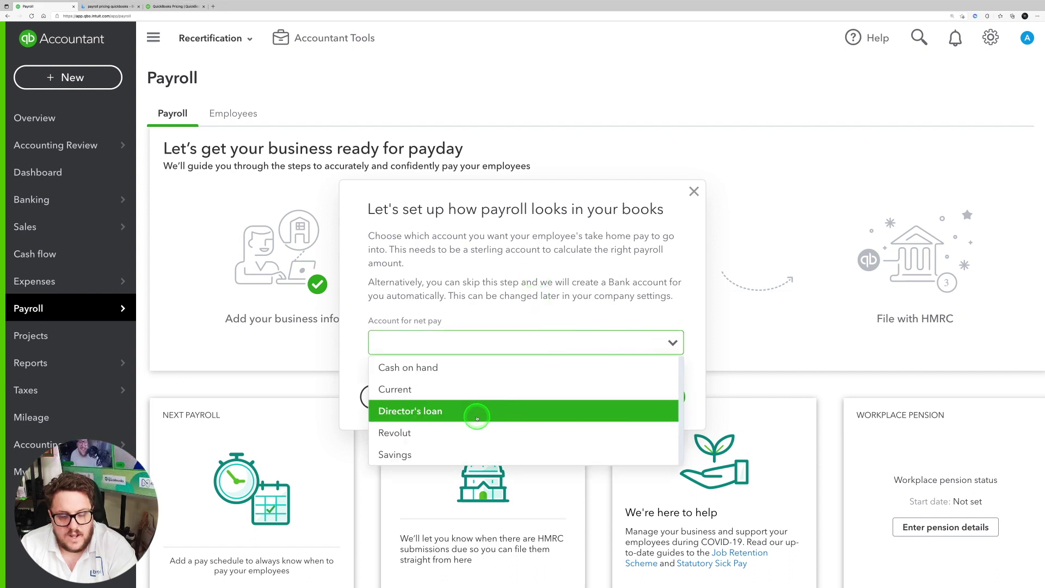
{"action": "left_click", "coordinate": [401, 390]}
{"action": "left_click", "coordinate": [637, 398]}
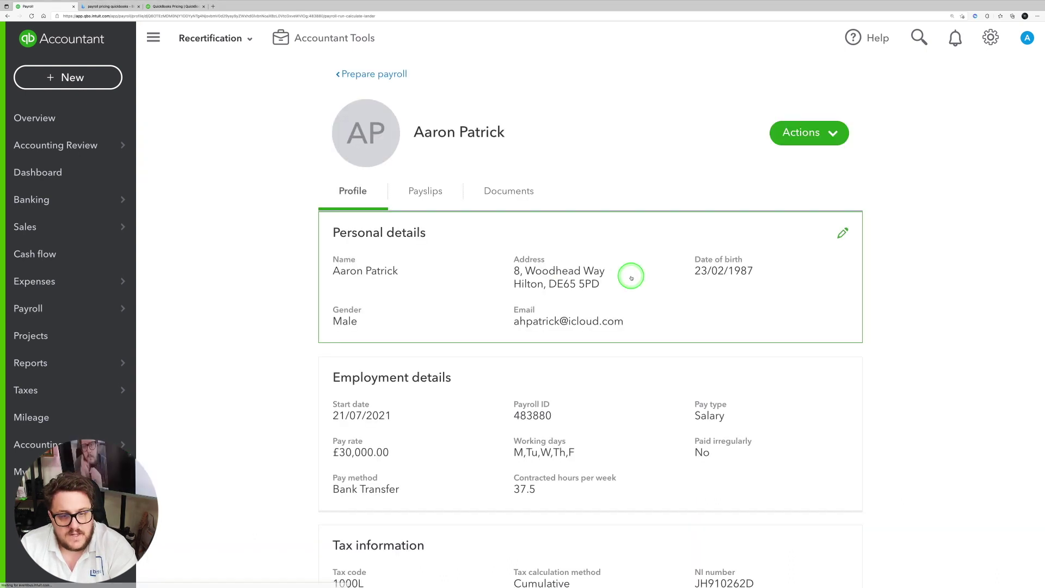
{"action": "scroll", "coordinate": [629, 283], "scroll_direction": "down", "scroll_amount": 7}
{"action": "scroll", "coordinate": [729, 329], "scroll_direction": "up", "scroll_amount": 8}
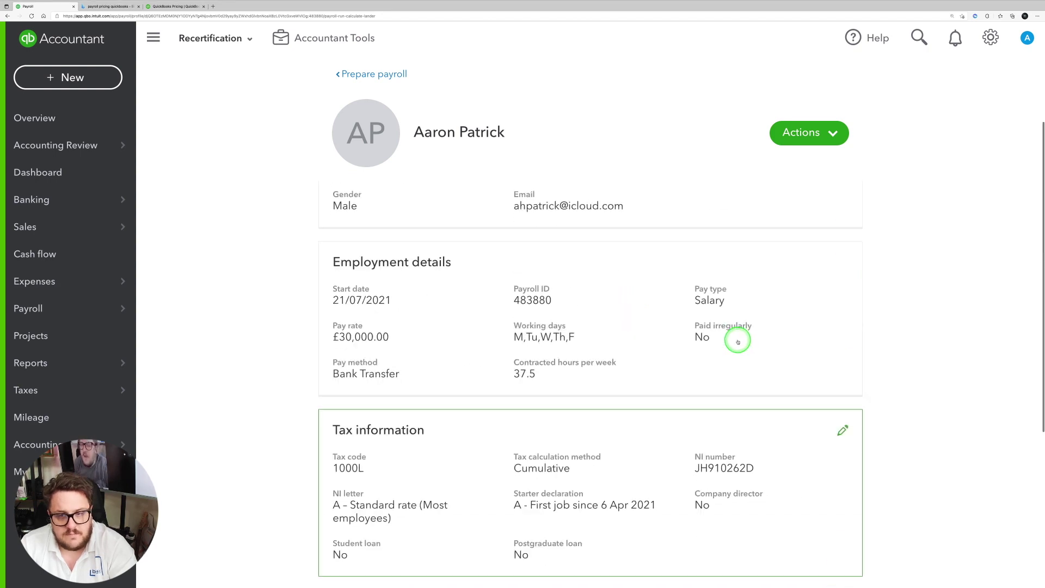
{"action": "left_click", "coordinate": [377, 74]}
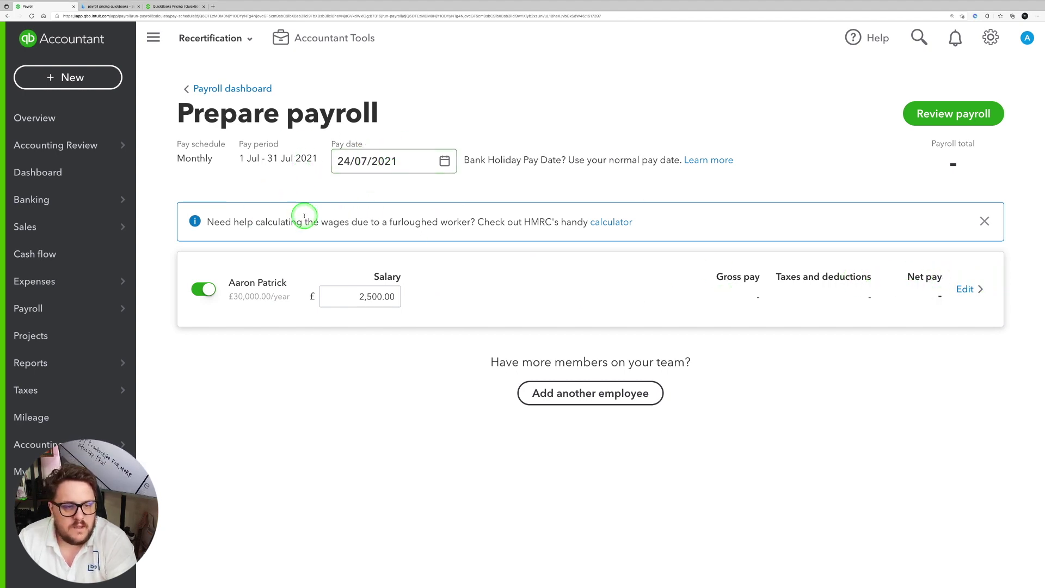
{"action": "left_click", "coordinate": [611, 221]}
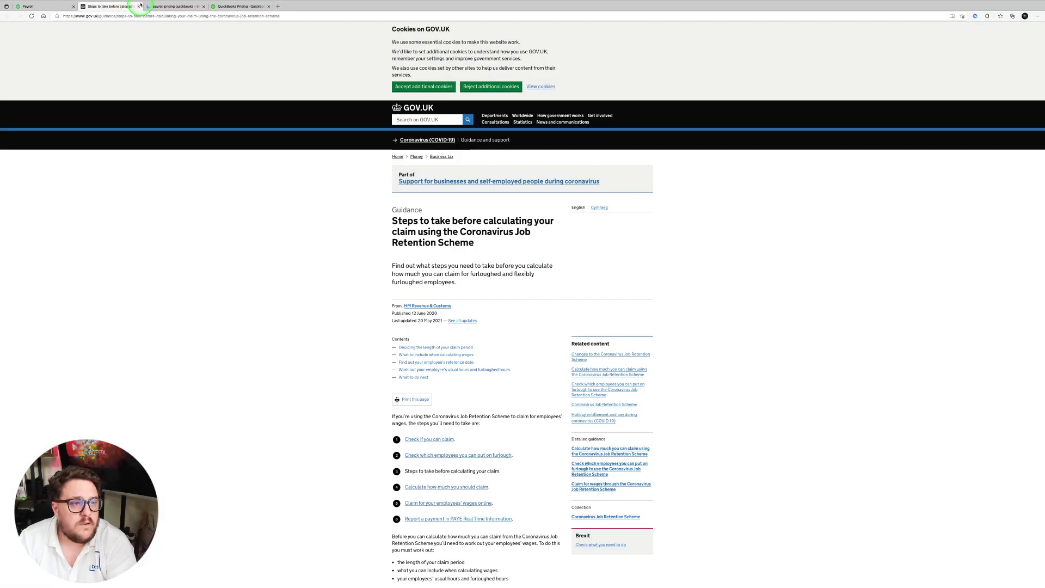
{"action": "left_click", "coordinate": [139, 6]}
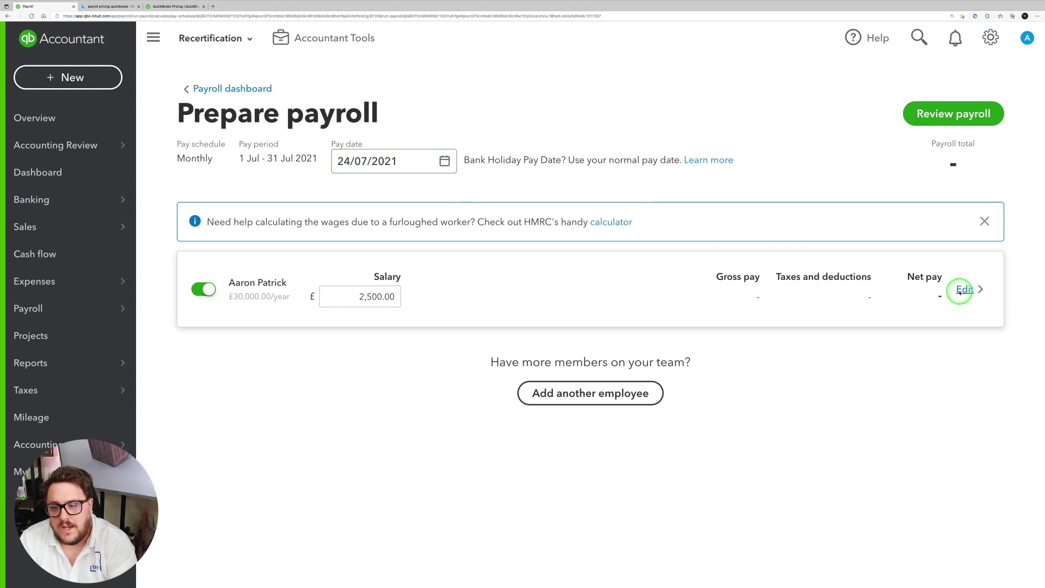
Review the employee's pay details and add Bonus as a new pay type
{"action": "left_click", "coordinate": [831, 269]}
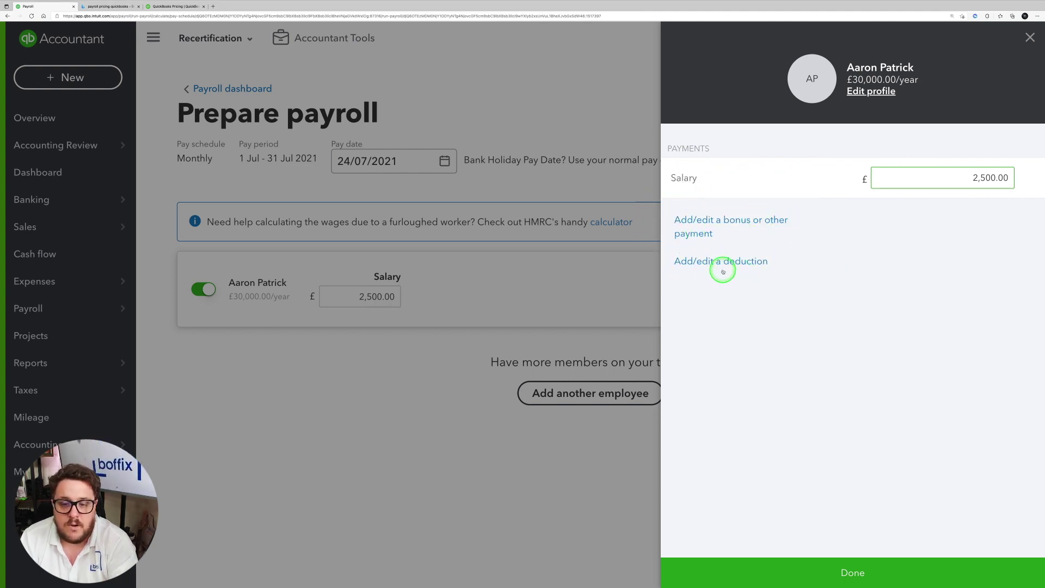
{"action": "left_click", "coordinate": [844, 577]}
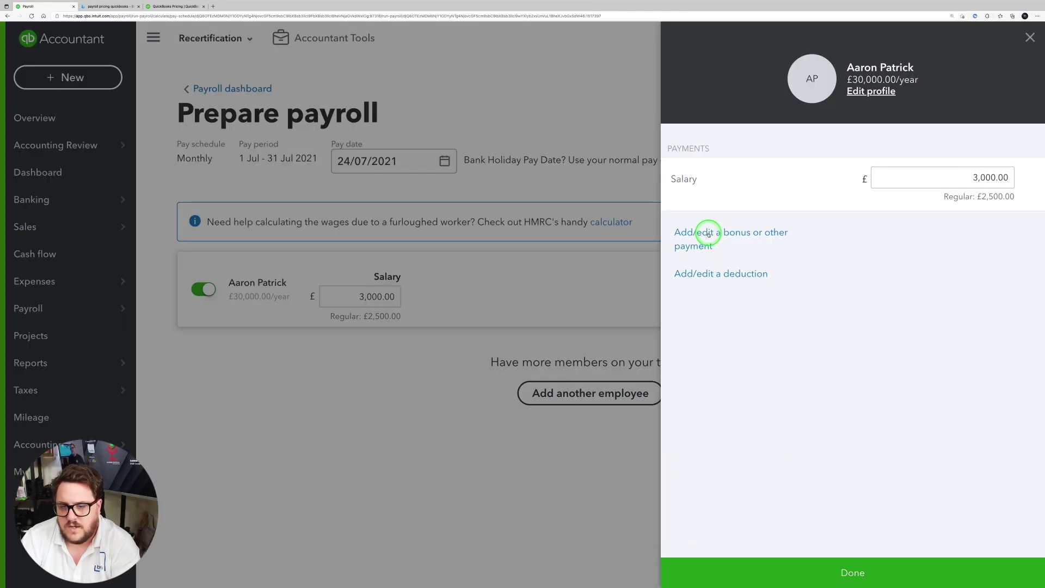
{"action": "left_click", "coordinate": [707, 234]}
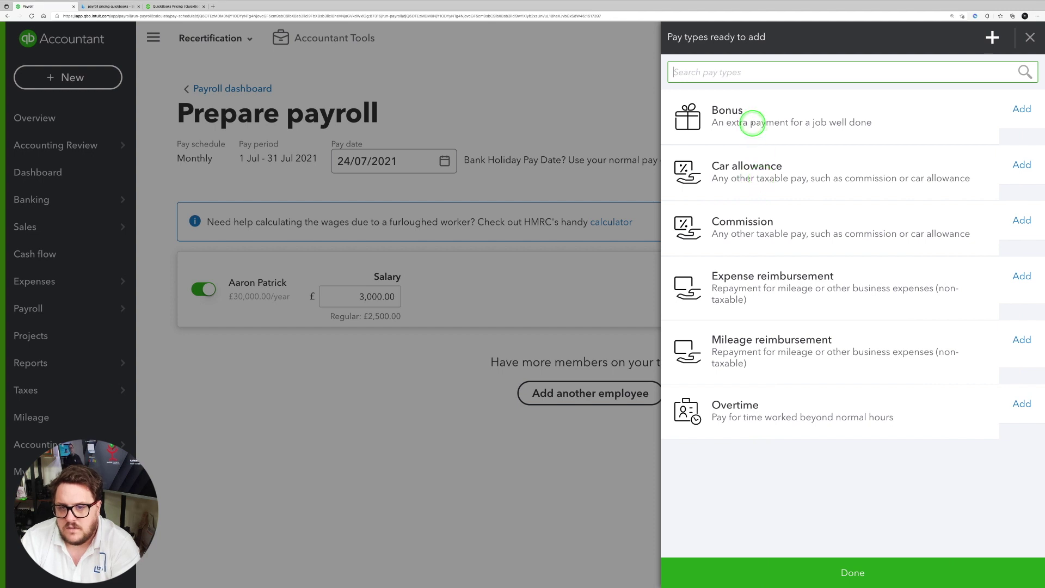
{"action": "left_click", "coordinate": [751, 128]}
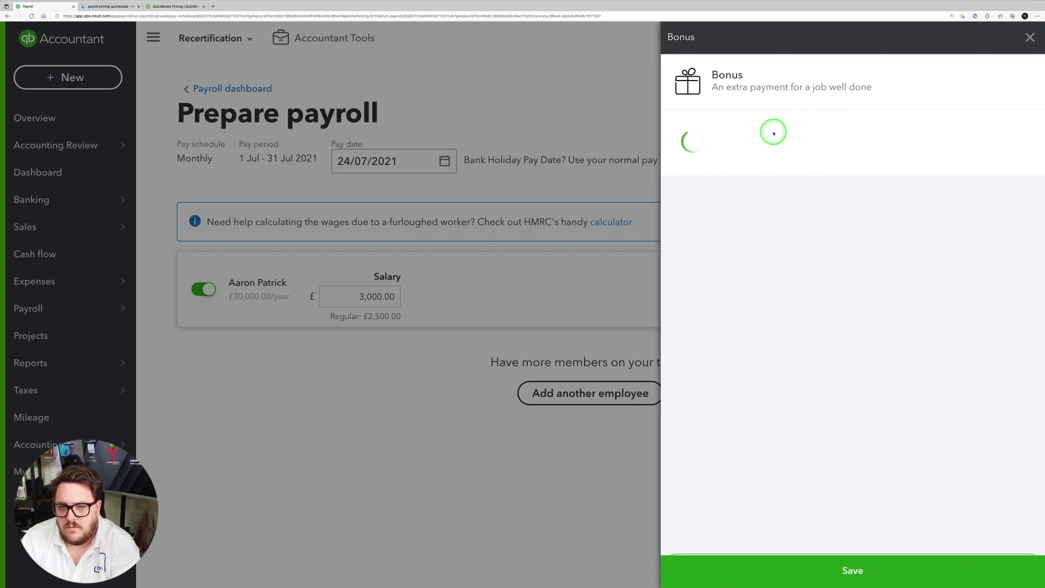
{"action": "double_click", "coordinate": [763, 159]}
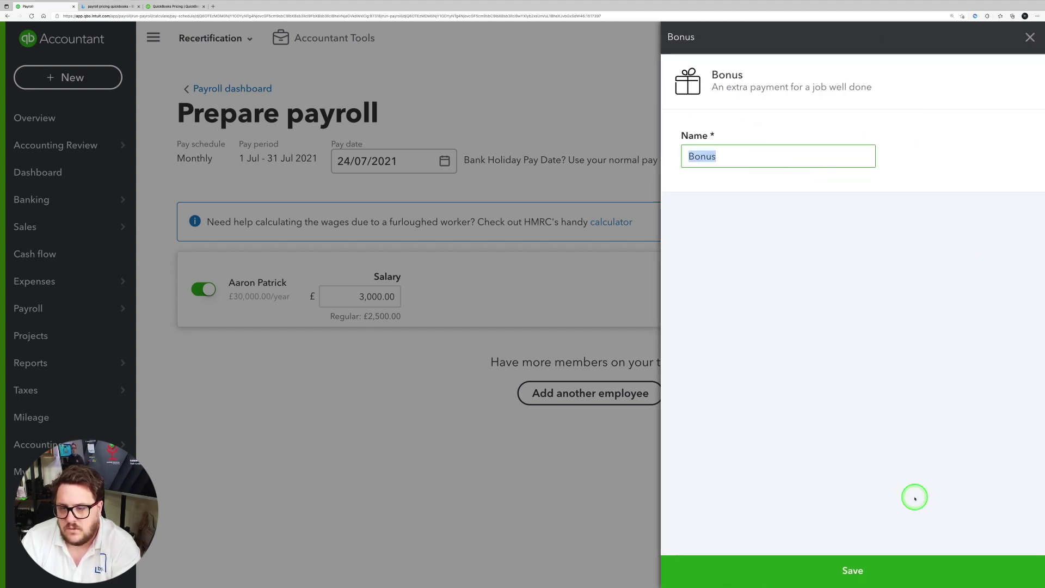
{"action": "left_click", "coordinate": [860, 569]}
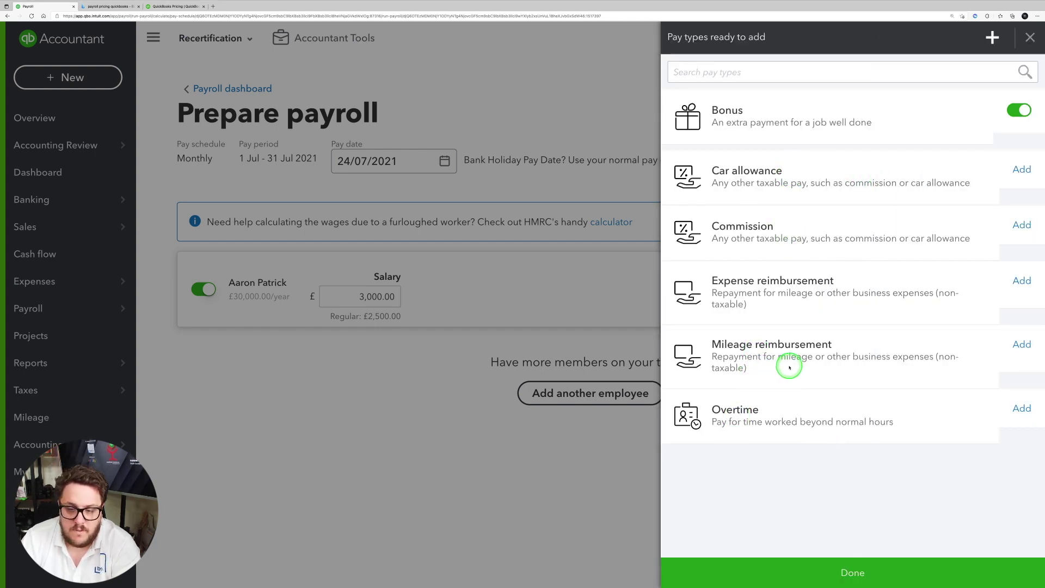
Add Mileage reimbursement as a pay type with a 100 default amount
{"action": "left_click", "coordinate": [1000, 349]}
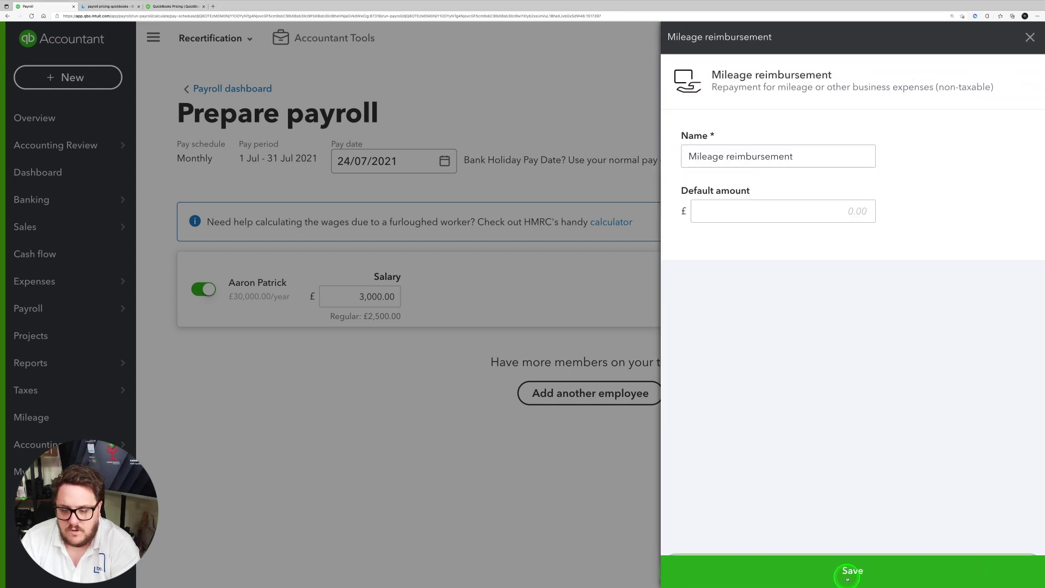
{"action": "left_click", "coordinate": [837, 214]}
{"action": "key", "text": "Return"}
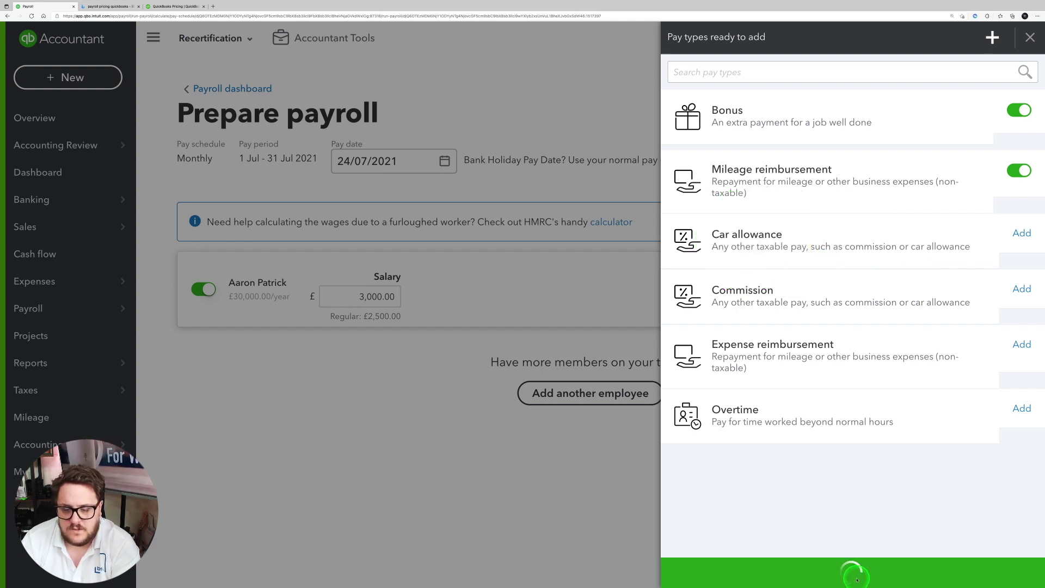
Enter the employee's July bonus amount
{"action": "left_click", "coordinate": [945, 229]}
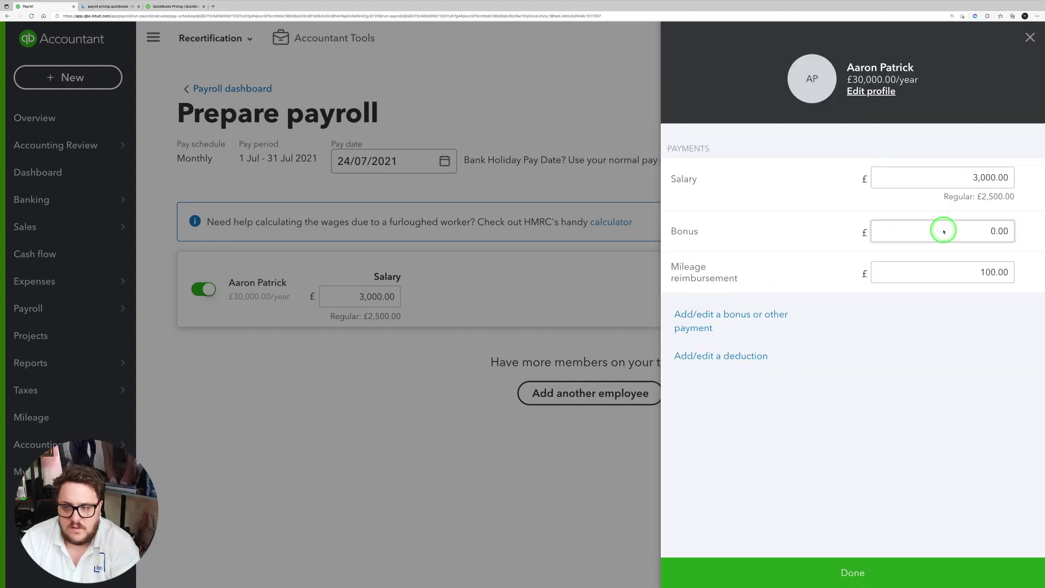
{"action": "key", "text": "shift+Tab"}
{"action": "key", "text": "Tab"}
{"action": "type", "text": "10000"}
{"action": "key", "text": "Tab"}
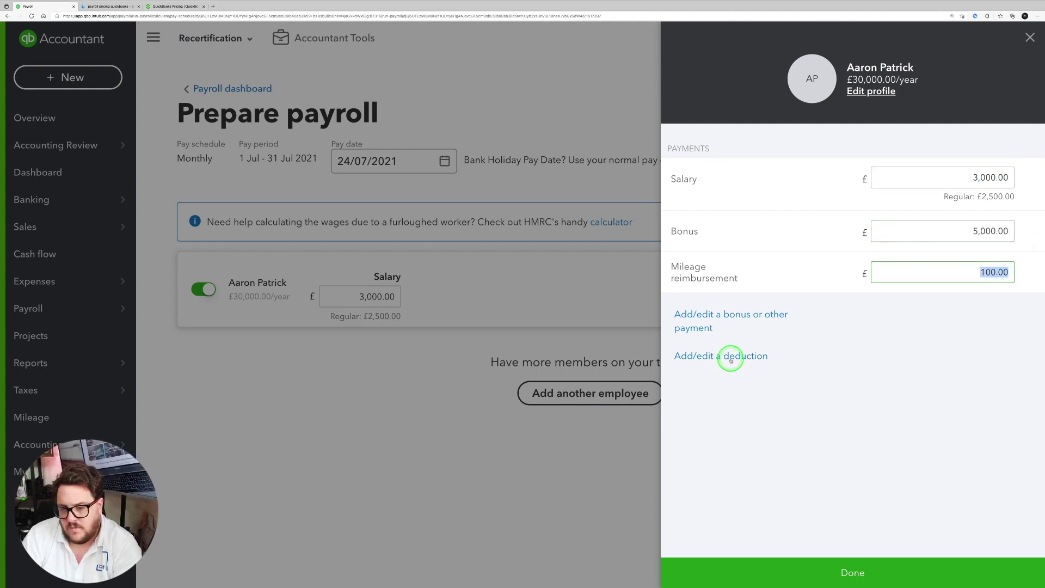
Add an Advance repayment deduction at 10 Percent and recalculate the payroll totals
{"action": "left_click", "coordinate": [731, 358]}
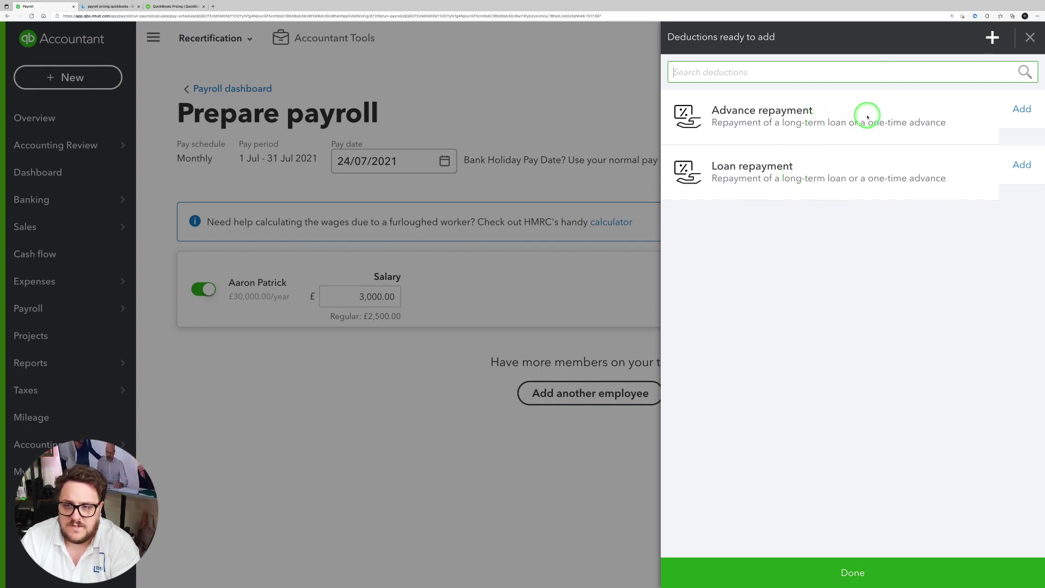
{"action": "left_click", "coordinate": [1002, 38]}
{"action": "left_click", "coordinate": [779, 212]}
{"action": "left_click", "coordinate": [700, 264]}
{"action": "left_click", "coordinate": [751, 266]}
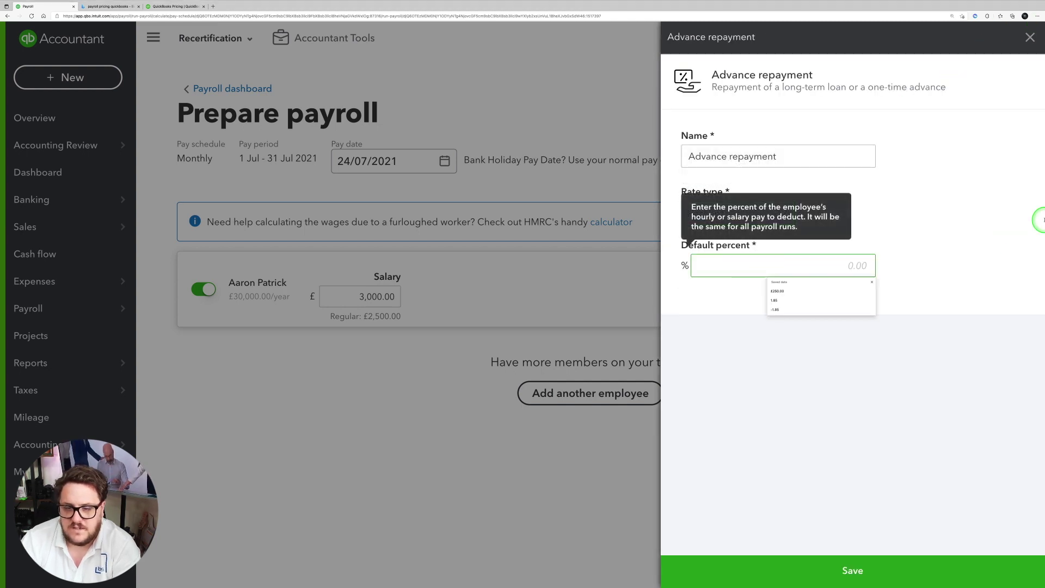
{"action": "type", "text": "10"}
{"action": "left_click", "coordinate": [752, 161]}
{"action": "left_click", "coordinate": [863, 570]}
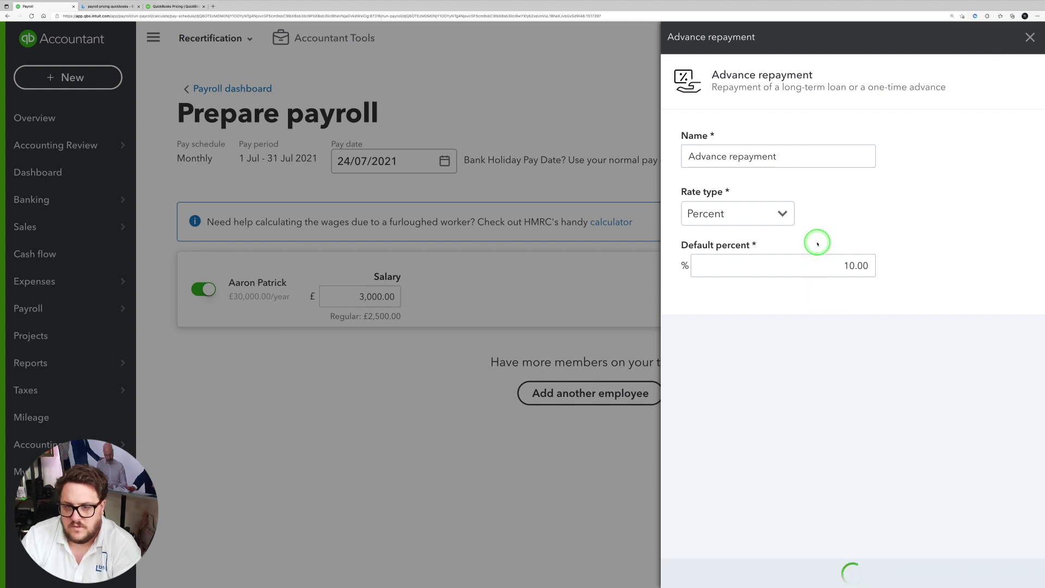
{"action": "left_click", "coordinate": [878, 570]}
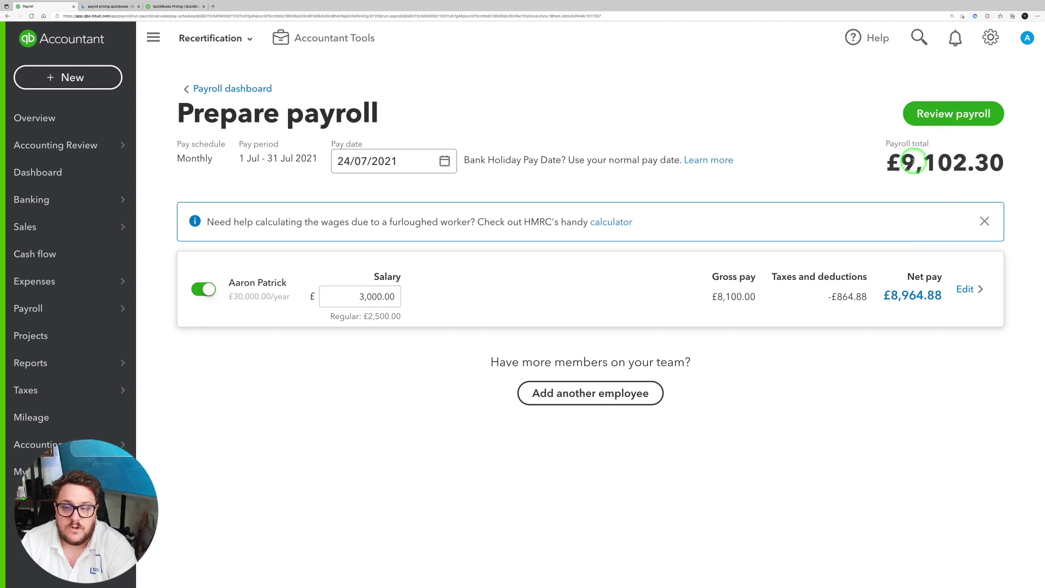
Review the July payroll totals, £8,964.88 net pay, and confirm and submit
{"action": "left_click", "coordinate": [955, 125]}
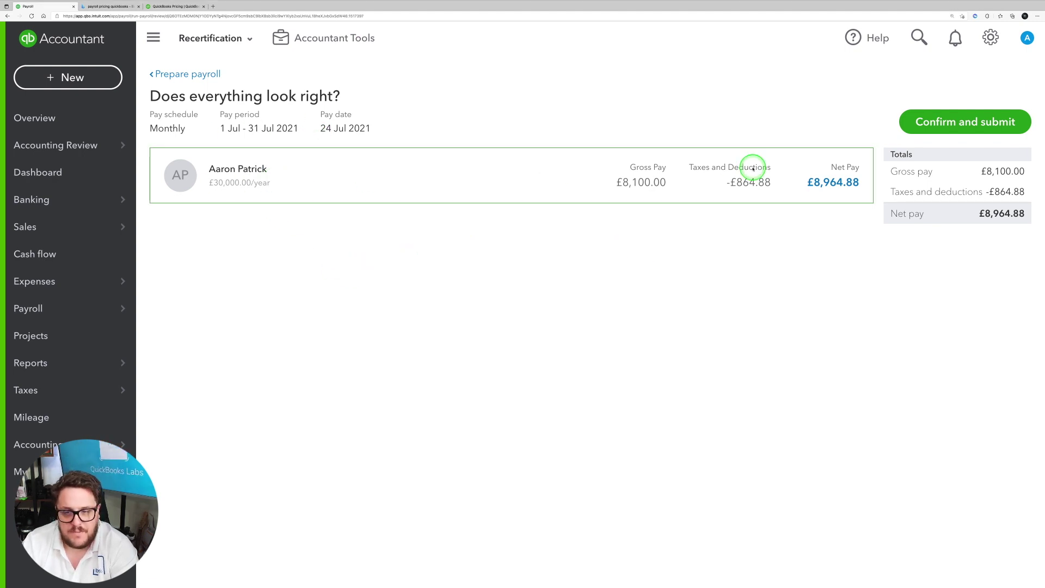
{"action": "left_click", "coordinate": [975, 122]}
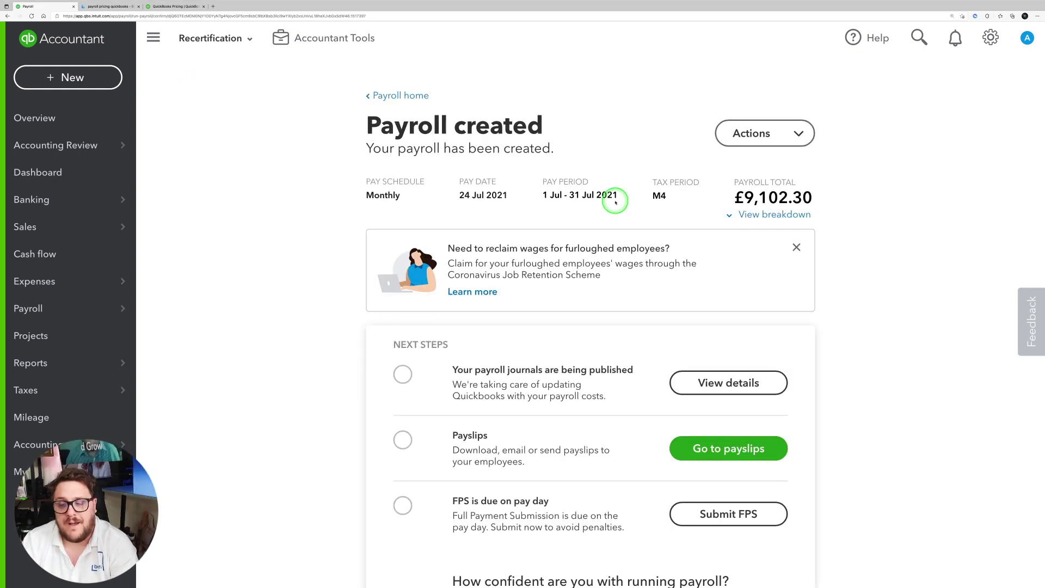
Check the payroll journal's publishing status on the Payroll created page
{"action": "scroll", "coordinate": [596, 234], "scroll_direction": "down", "scroll_amount": 3}
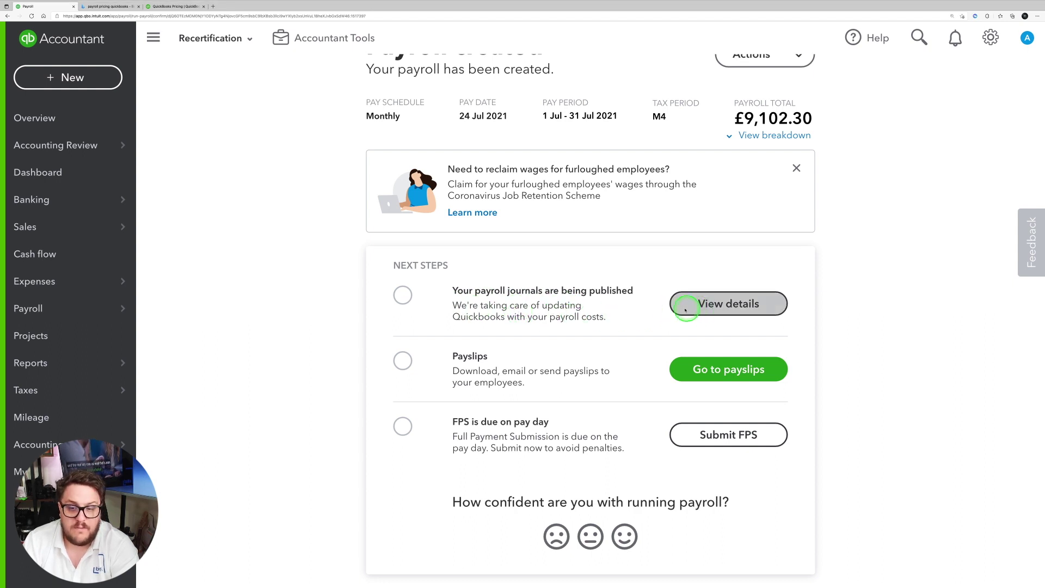
{"action": "left_click", "coordinate": [728, 305]}
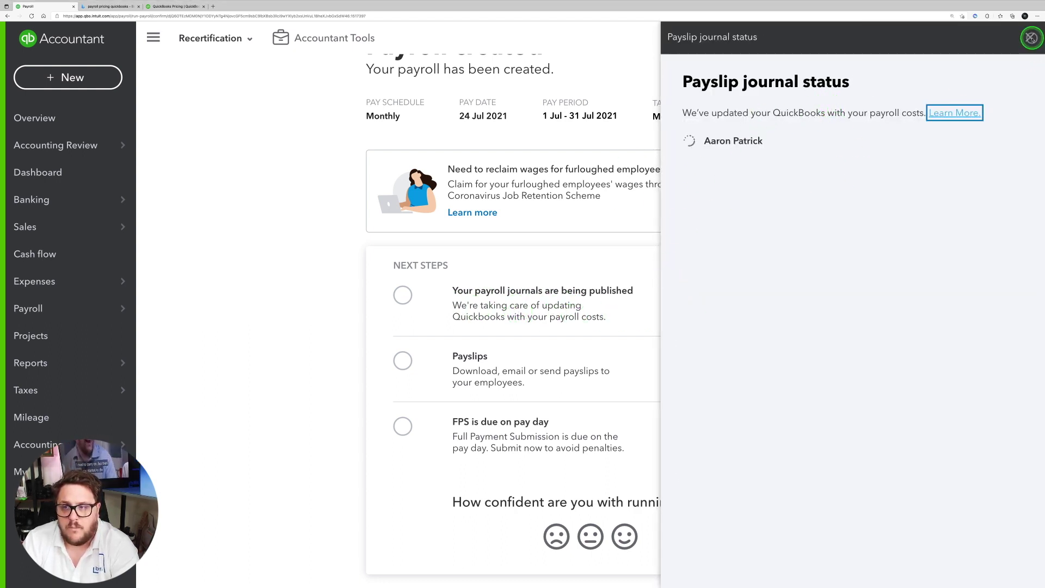
{"action": "left_click", "coordinate": [1029, 37]}
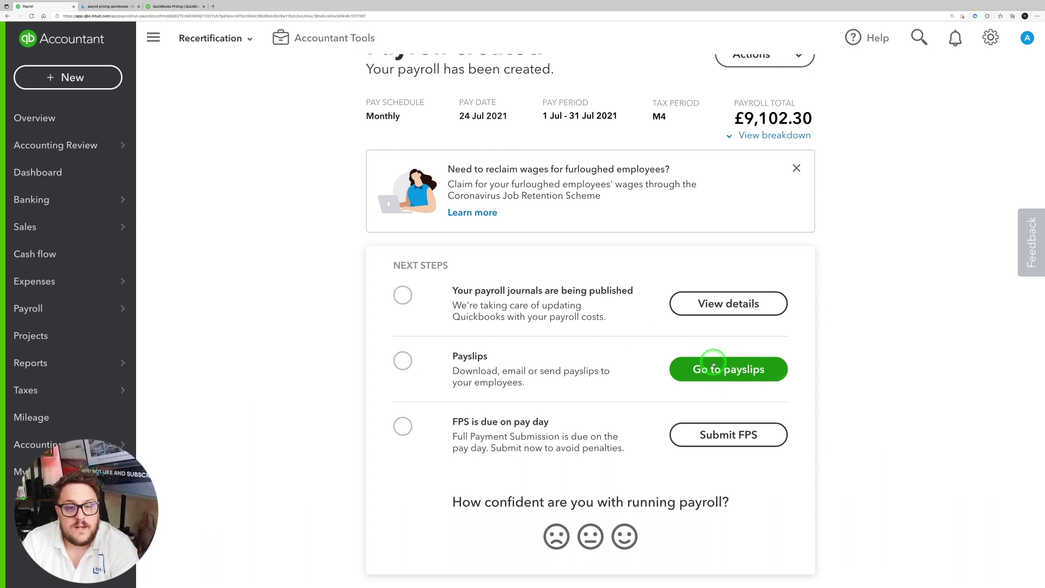
{"action": "scroll", "coordinate": [619, 330], "scroll_direction": "up", "scroll_amount": 3}
{"action": "scroll", "coordinate": [619, 330], "scroll_direction": "down", "scroll_amount": 2}
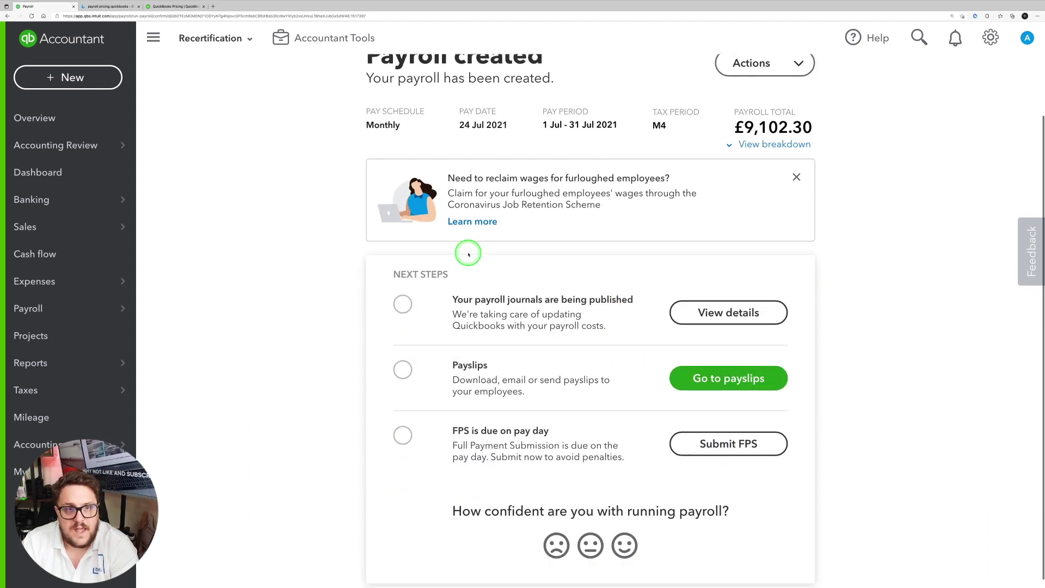
Download the Jul 24, 2021 payslip from the Workforce portal and open the PDF
{"action": "key", "text": "ctrl+Right"}
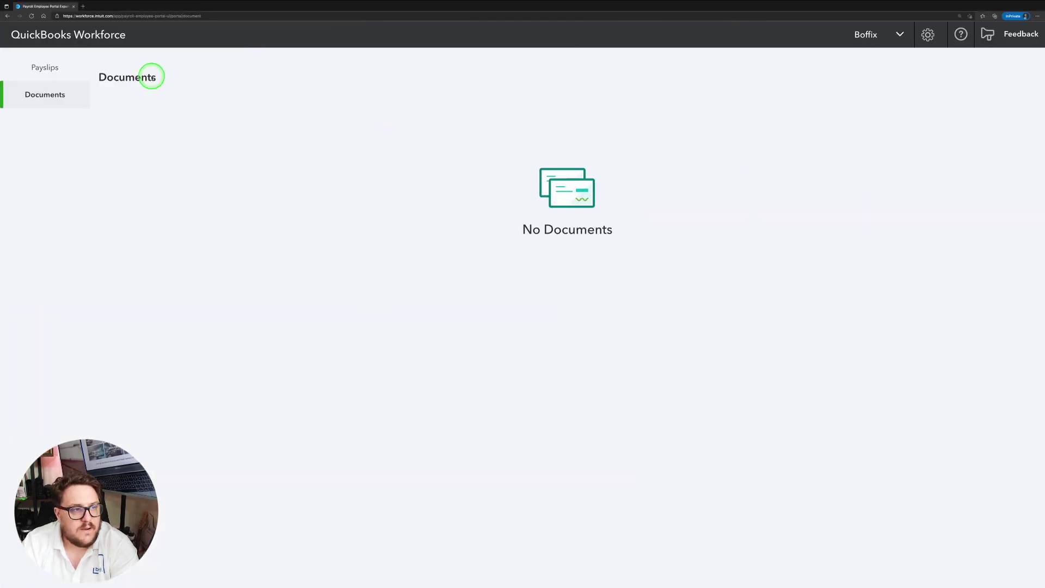
{"action": "left_click", "coordinate": [82, 75]}
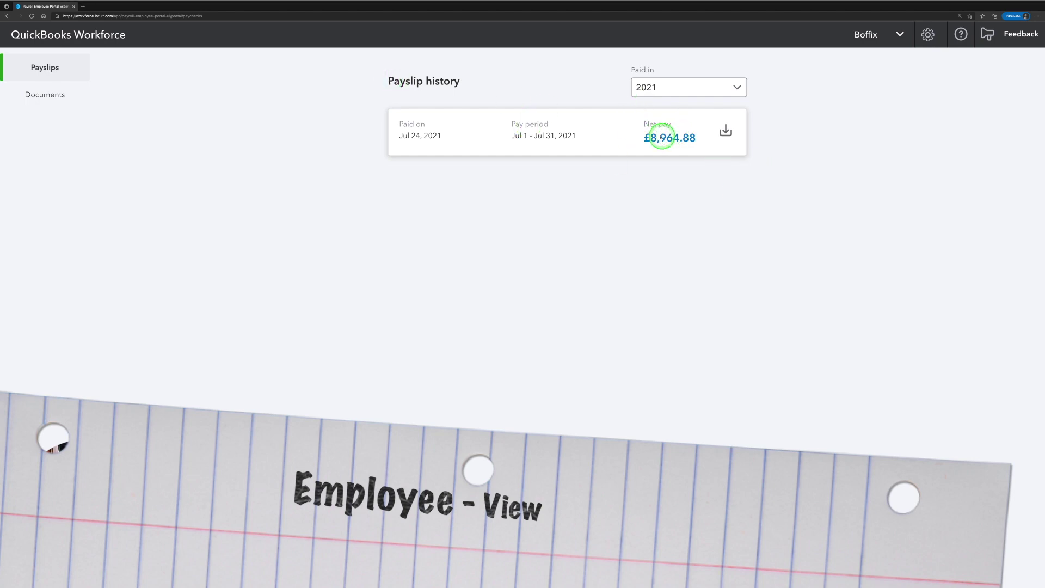
{"action": "left_click", "coordinate": [726, 130]}
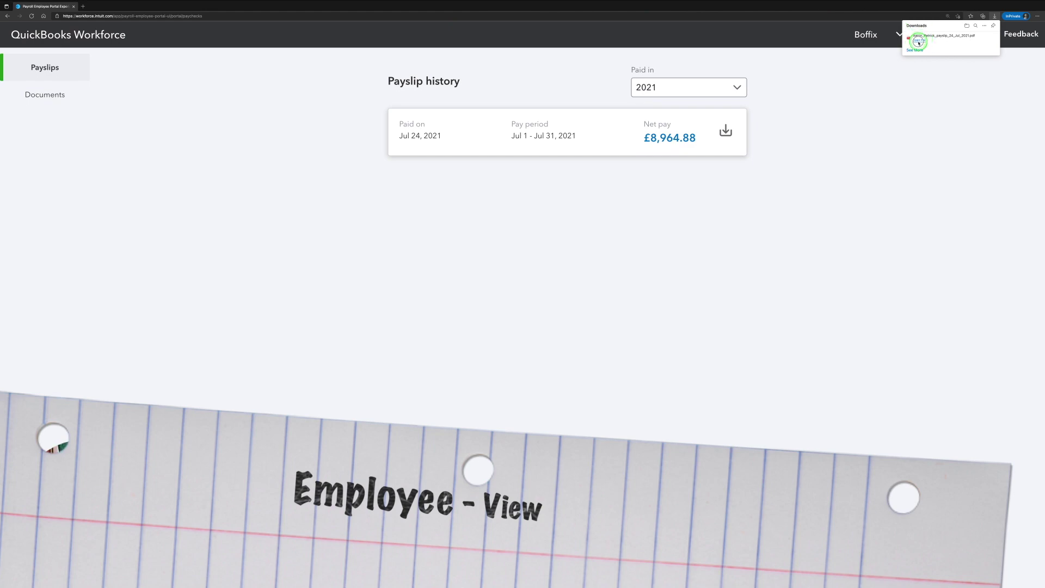
{"action": "left_click", "coordinate": [918, 41]}
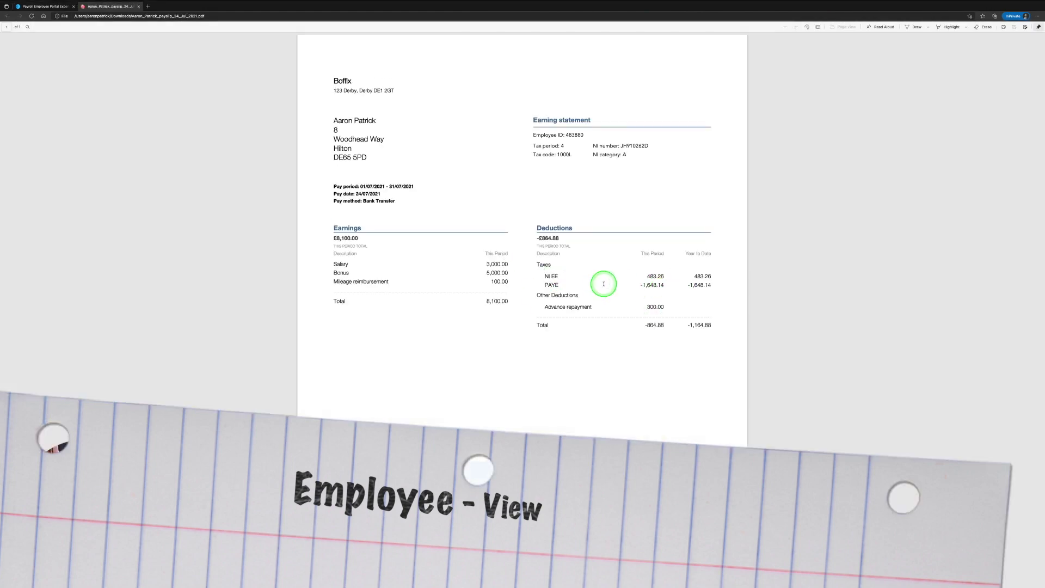
{"action": "scroll", "coordinate": [596, 277], "scroll_direction": "down", "scroll_amount": 2}
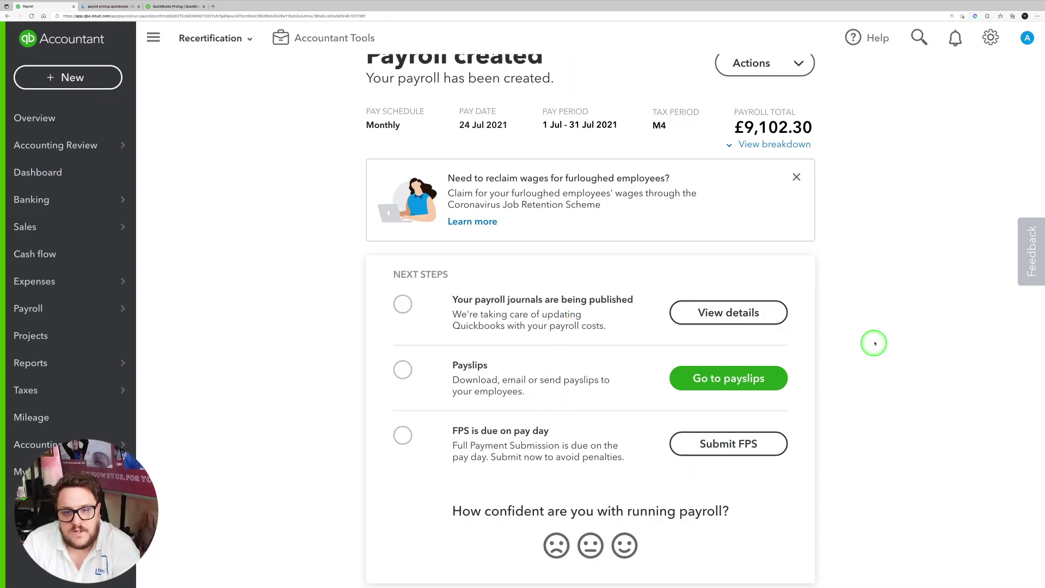
Open the incomplete 24 Jul 2021 payroll and submit its FPS to HMRC
{"action": "scroll", "coordinate": [816, 228], "scroll_direction": "up", "scroll_amount": 2}
{"action": "left_click", "coordinate": [780, 128]}
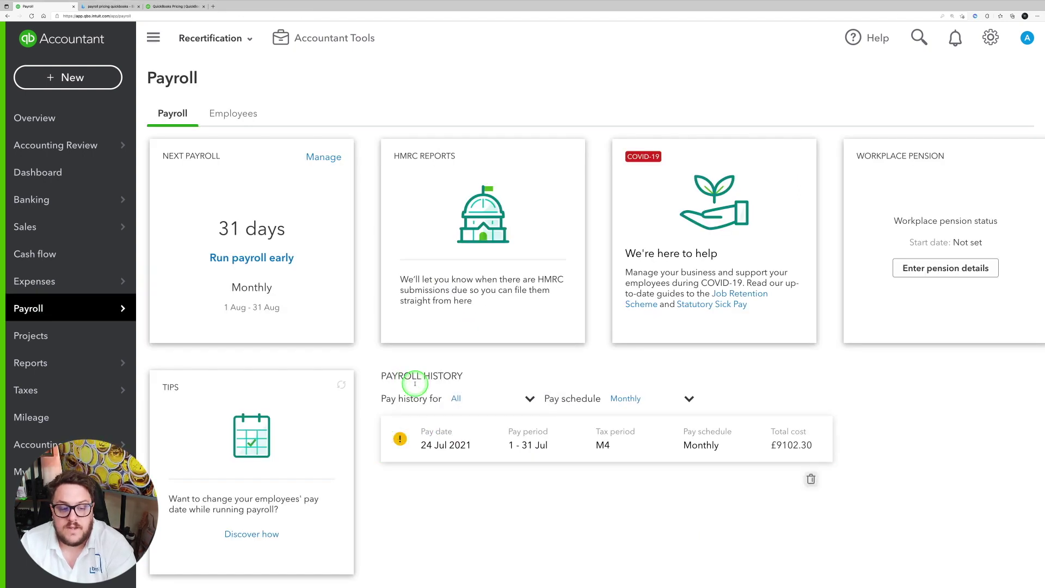
{"action": "mouse_move", "coordinate": [397, 439]}
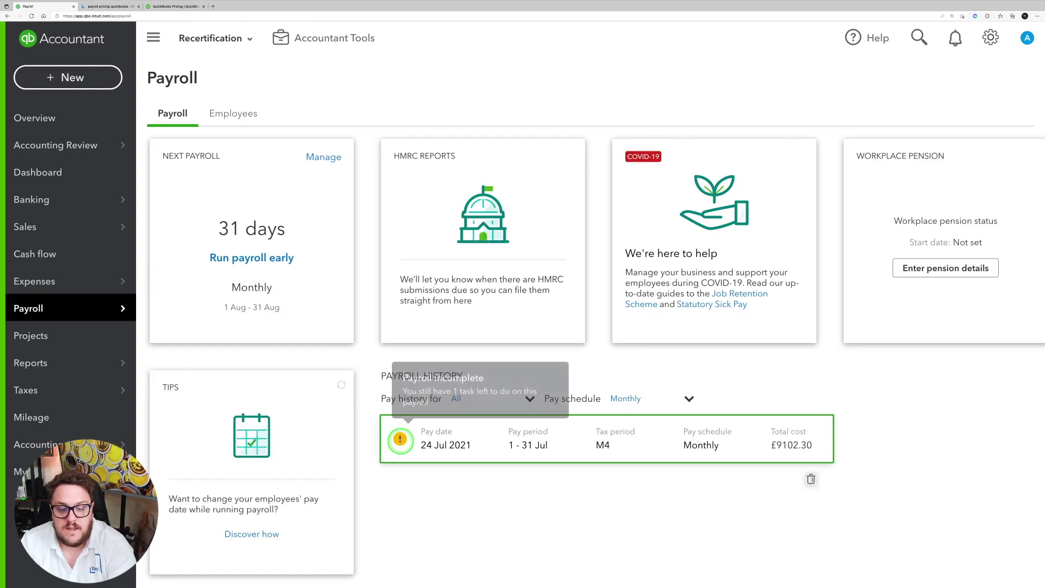
{"action": "left_click", "coordinate": [404, 441]}
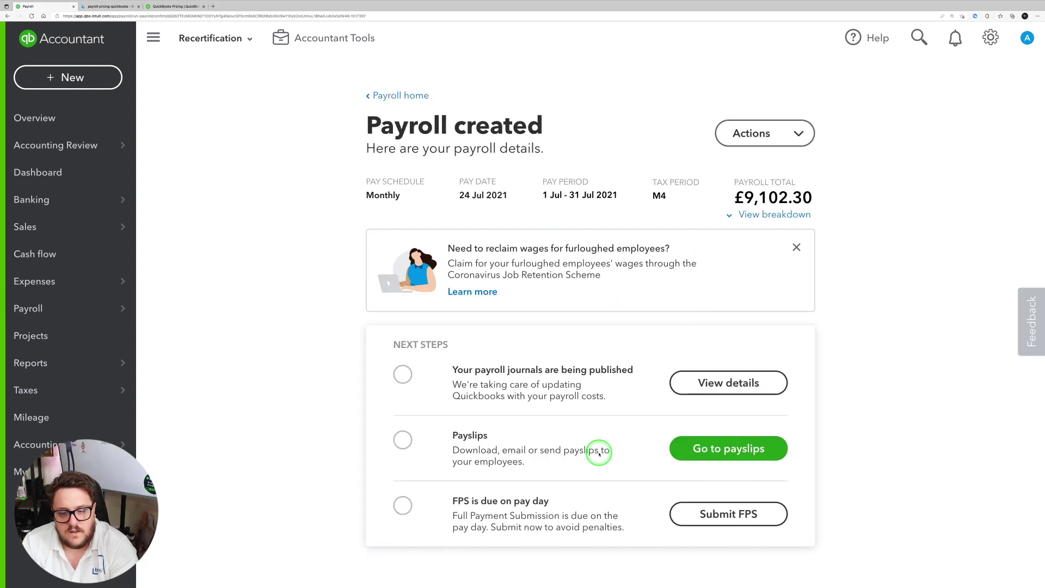
{"action": "left_click", "coordinate": [730, 514]}
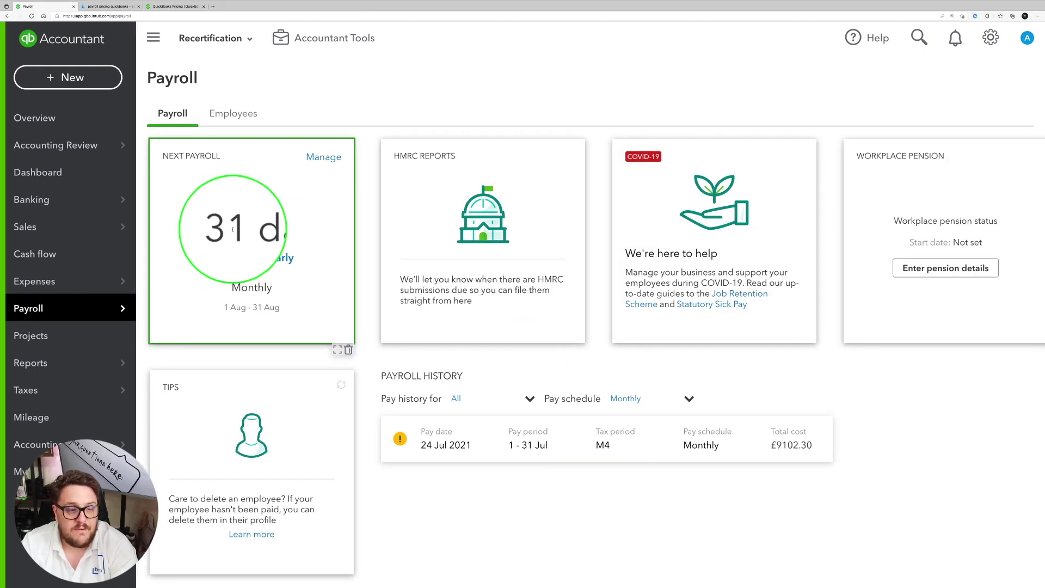
Check the monthly pay schedule details and scroll through the payroll dashboard
{"action": "left_click", "coordinate": [324, 156]}
{"action": "left_click", "coordinate": [1030, 38]}
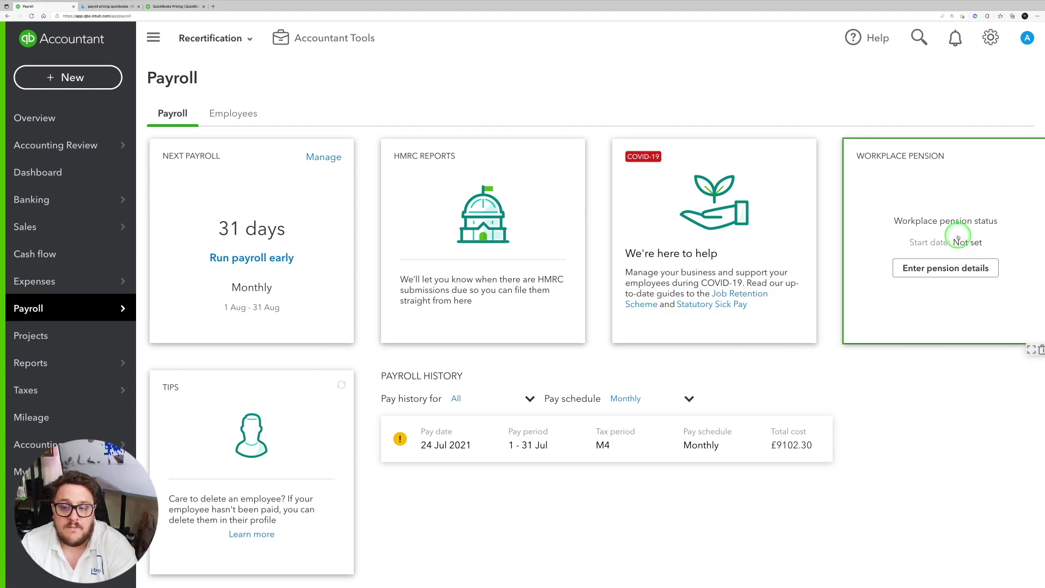
{"action": "scroll", "coordinate": [928, 268], "scroll_direction": "up", "scroll_amount": 5}
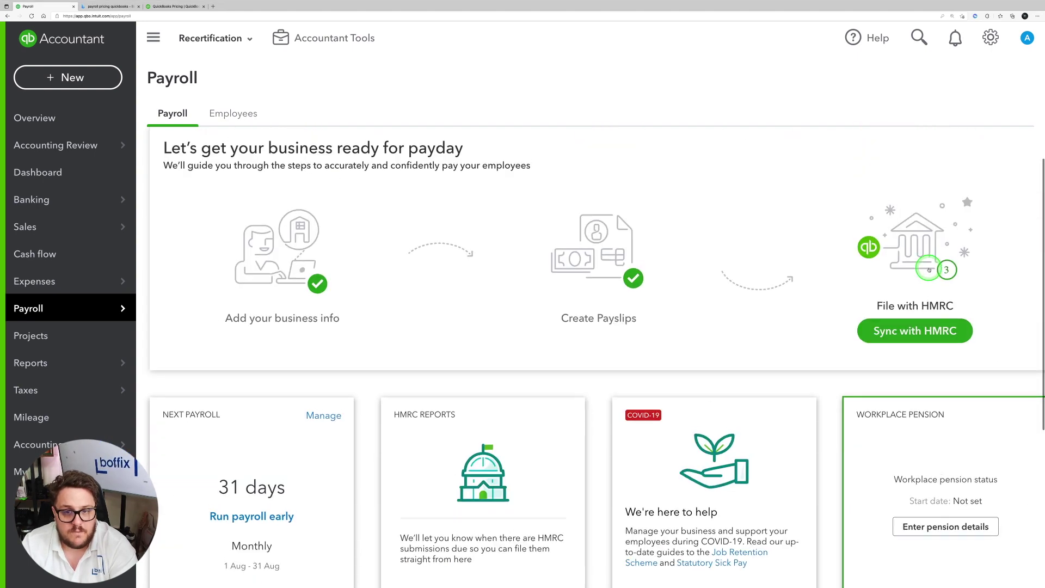
{"action": "scroll", "coordinate": [927, 269], "scroll_direction": "down", "scroll_amount": 3}
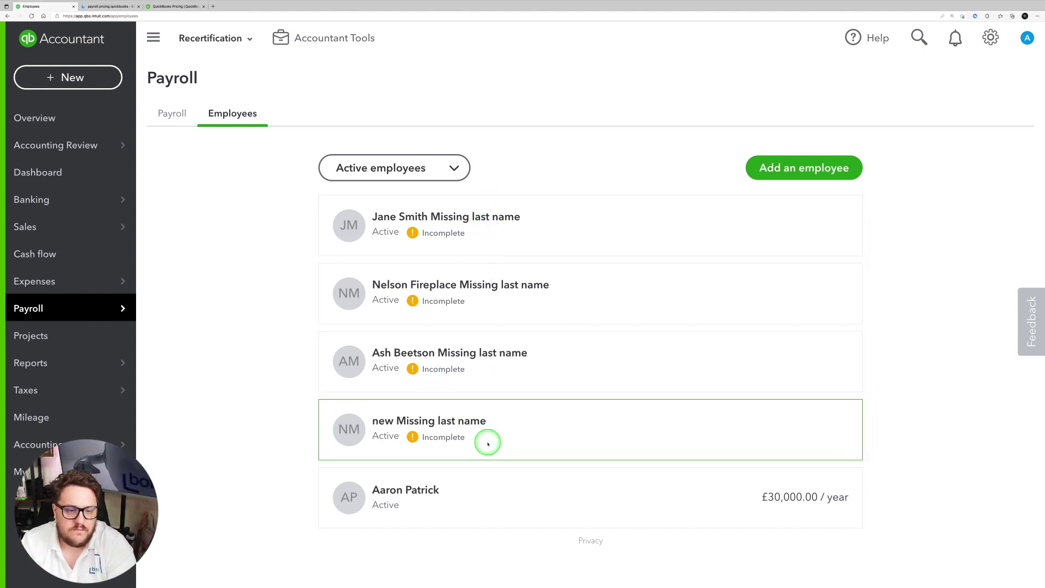
Open the £30,000-a-year employee's profile and view payslips, documents and leave types
{"action": "left_click", "coordinate": [451, 169]}
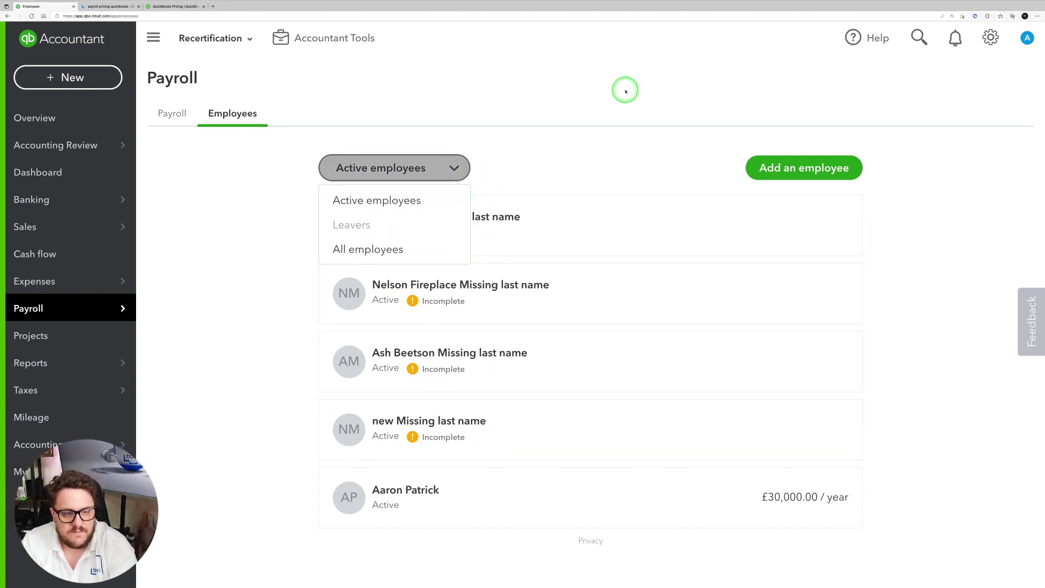
{"action": "left_click", "coordinate": [592, 133]}
{"action": "left_click", "coordinate": [482, 487]}
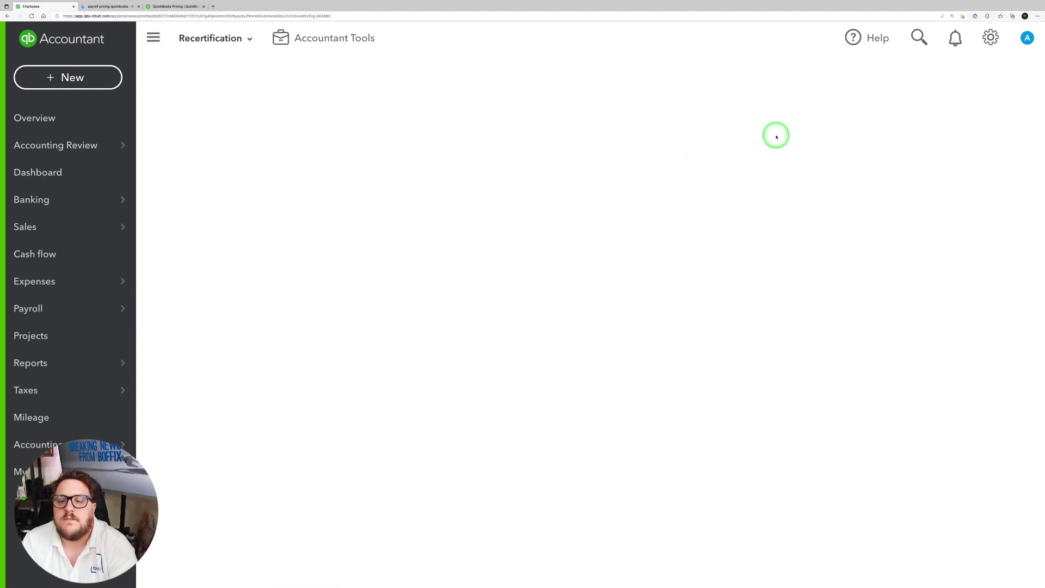
{"action": "left_click", "coordinate": [425, 191]}
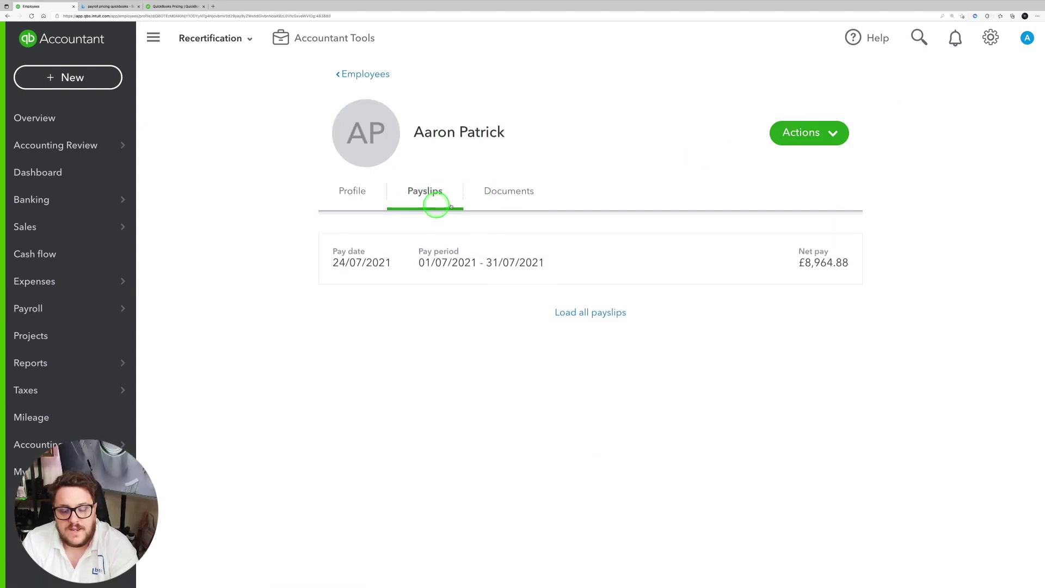
{"action": "left_click", "coordinate": [492, 191]}
{"action": "left_click", "coordinate": [826, 136]}
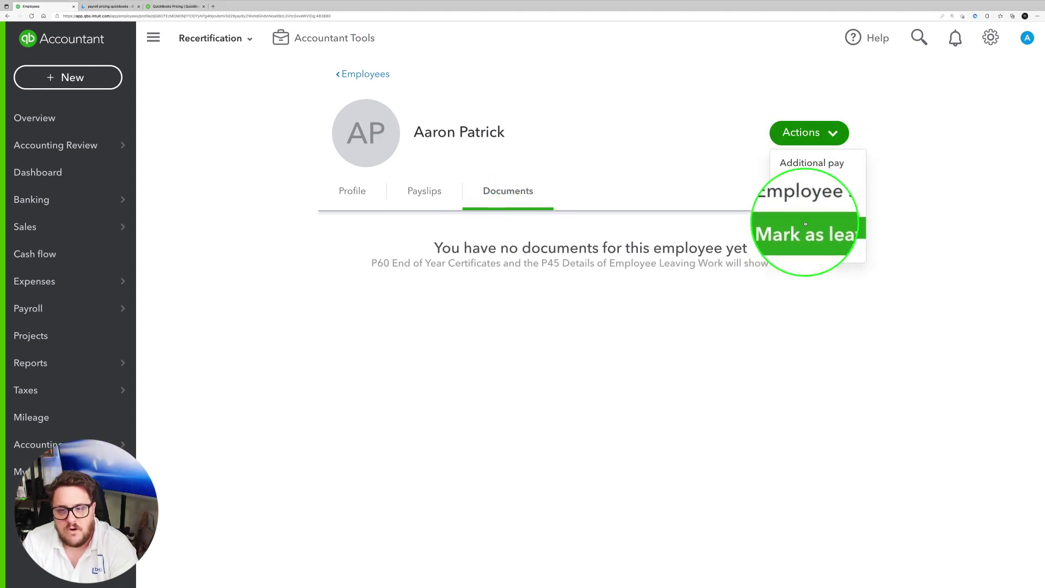
{"action": "left_click", "coordinate": [802, 206]}
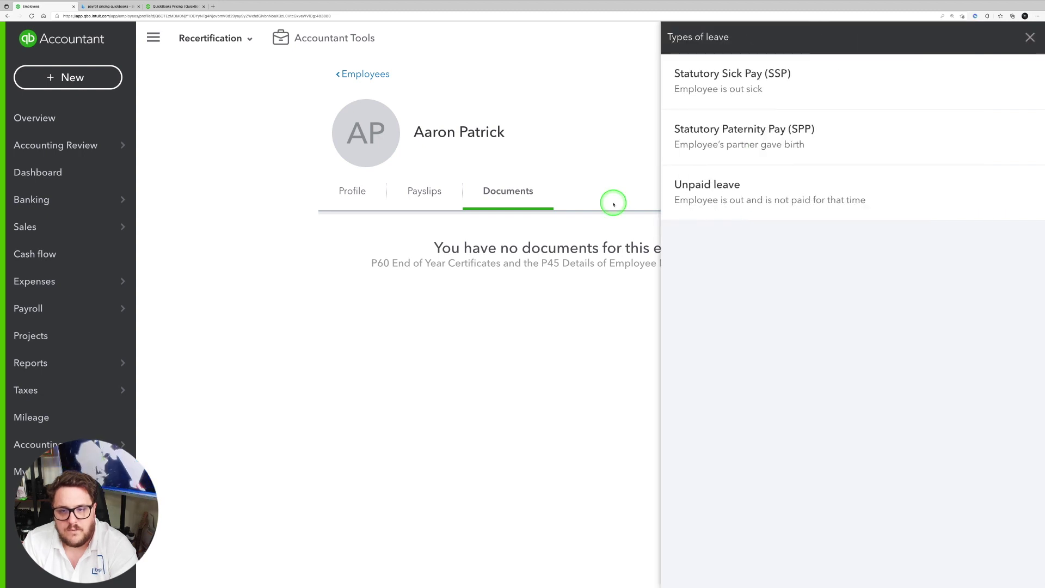
{"action": "left_click", "coordinate": [1026, 37]}
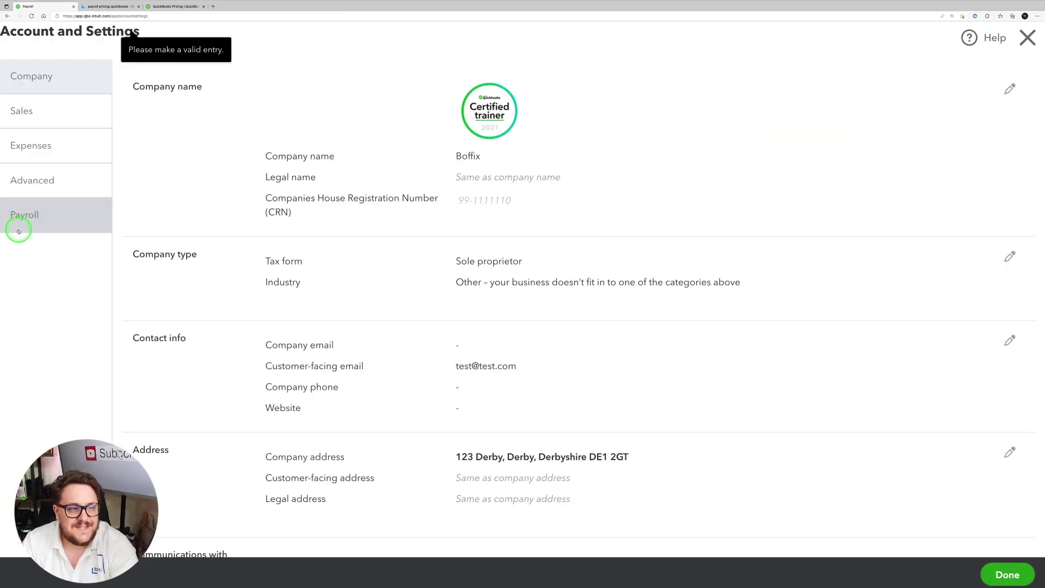
Show the payroll settings and view the pay schedule details
{"action": "left_click", "coordinate": [21, 229]}
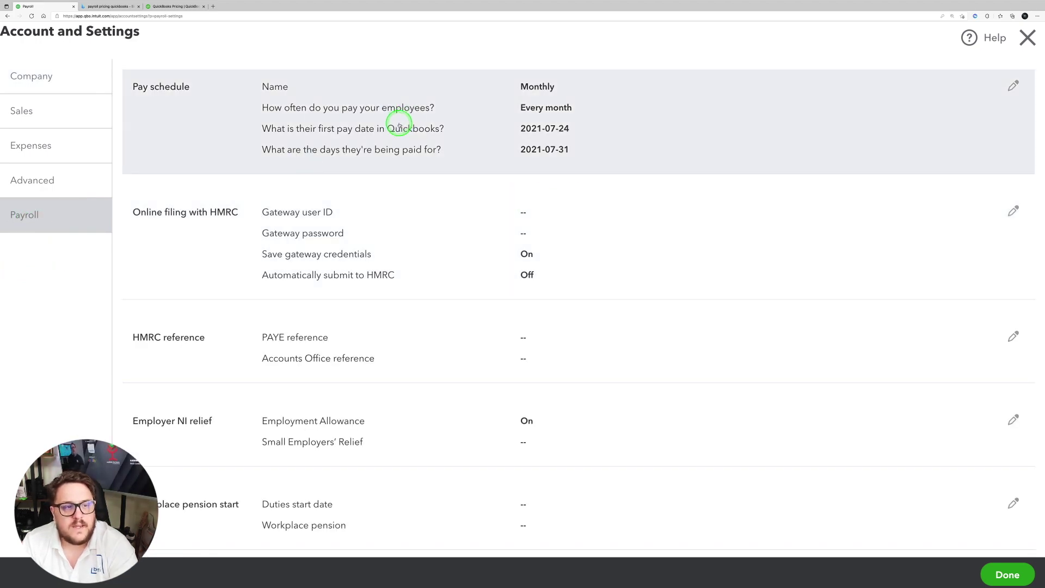
{"action": "left_click", "coordinate": [399, 124]}
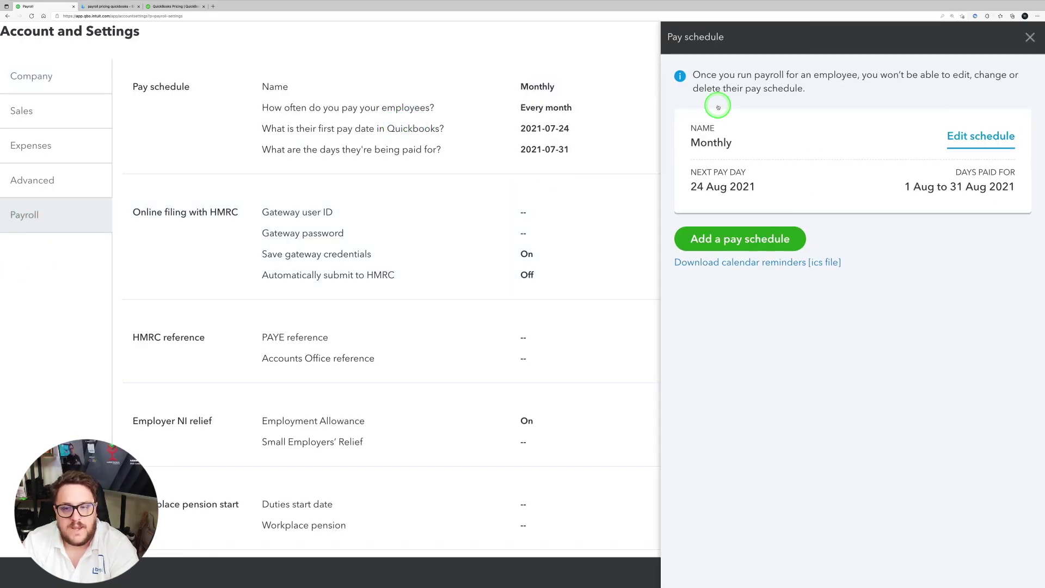
{"action": "left_click", "coordinate": [1029, 42]}
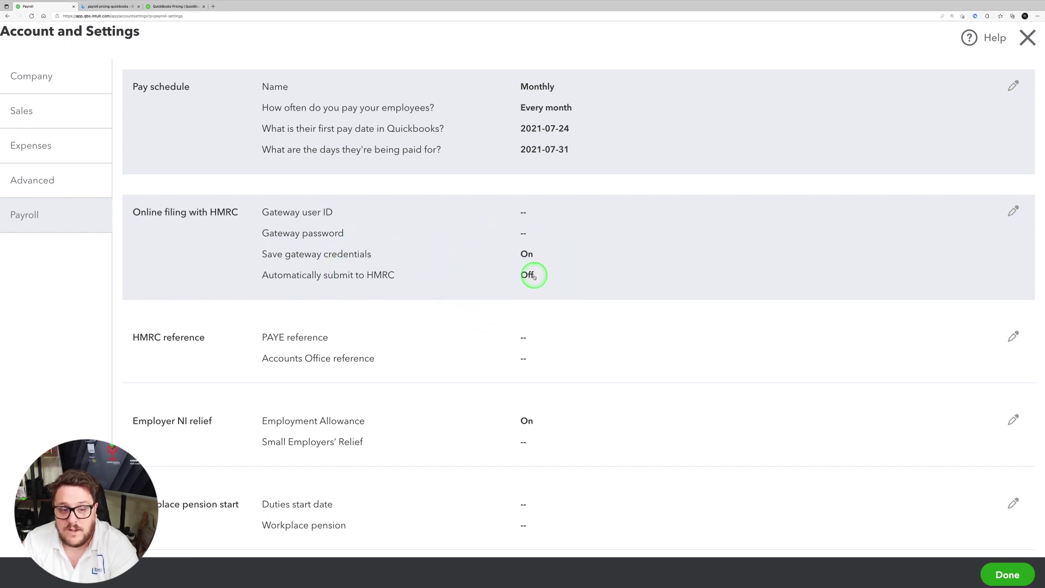
Open the Employer NI relief settings for editing and scroll through the remaining payroll settings
{"action": "scroll", "coordinate": [517, 266], "scroll_direction": "down", "scroll_amount": 3}
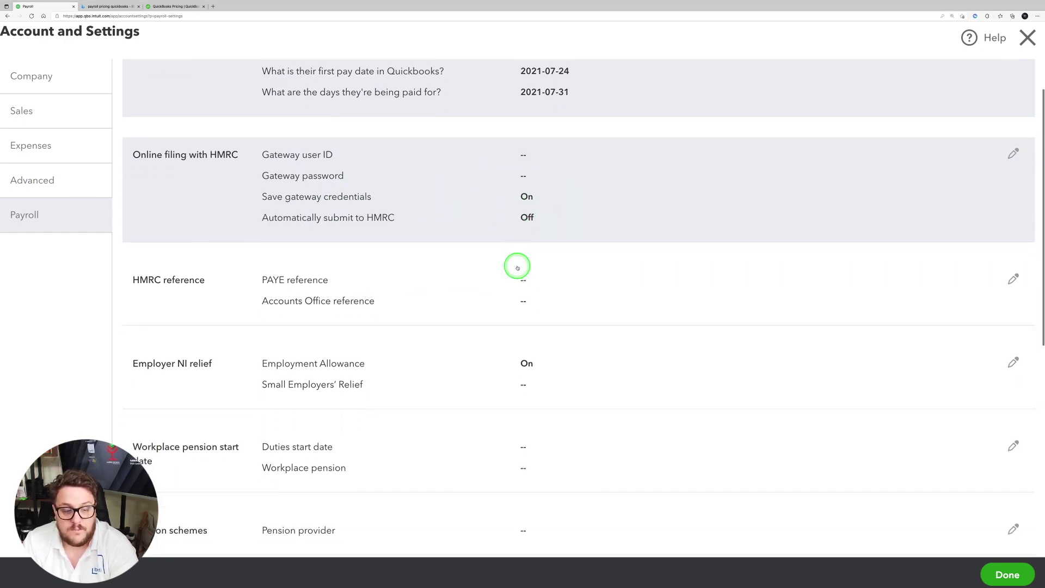
{"action": "scroll", "coordinate": [541, 232], "scroll_direction": "down", "scroll_amount": 1}
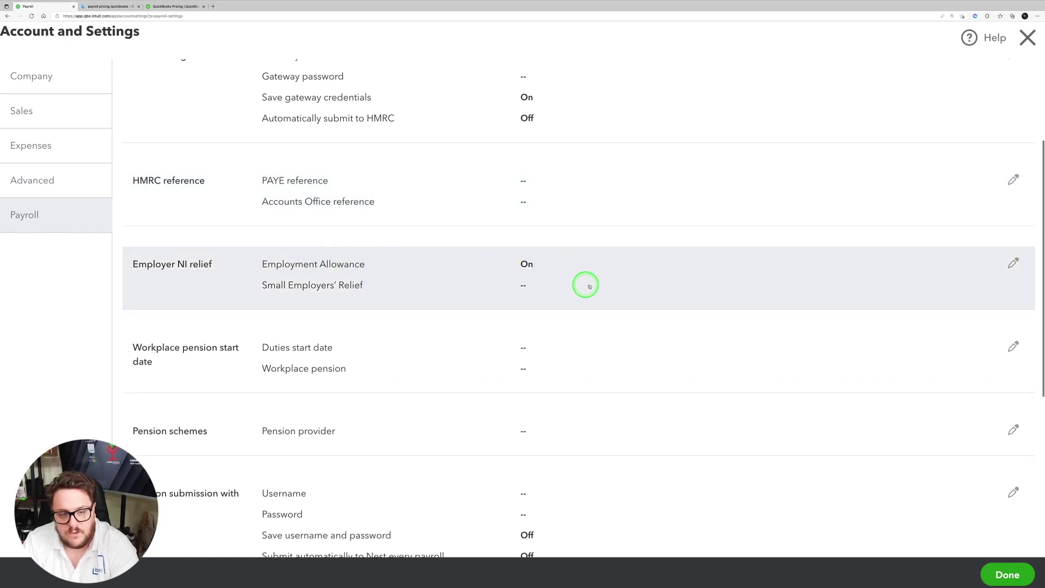
{"action": "left_click", "coordinate": [573, 279]}
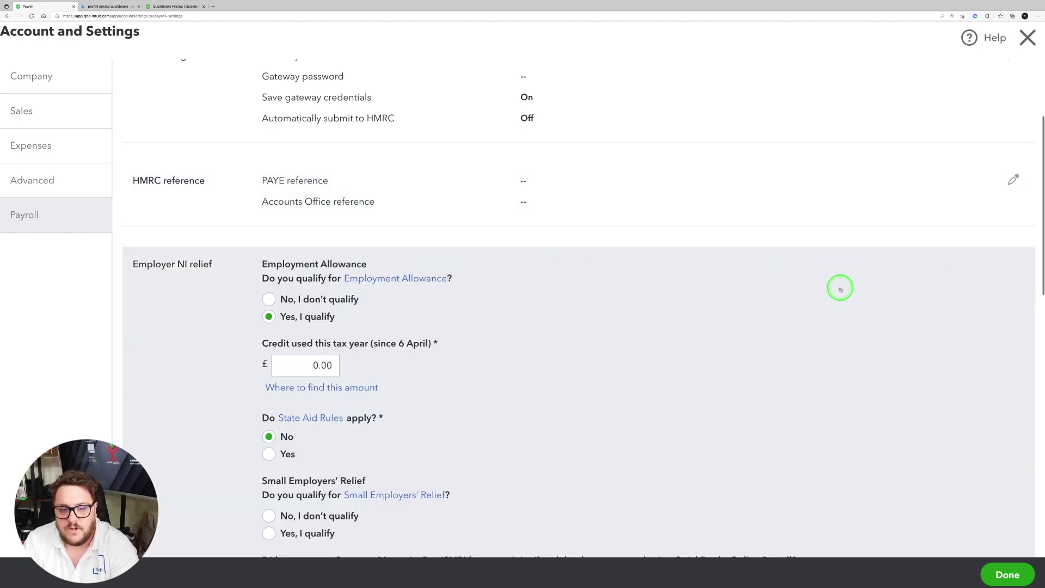
{"action": "scroll", "coordinate": [571, 341], "scroll_direction": "up", "scroll_amount": 3}
{"action": "scroll", "coordinate": [774, 341], "scroll_direction": "down", "scroll_amount": 6}
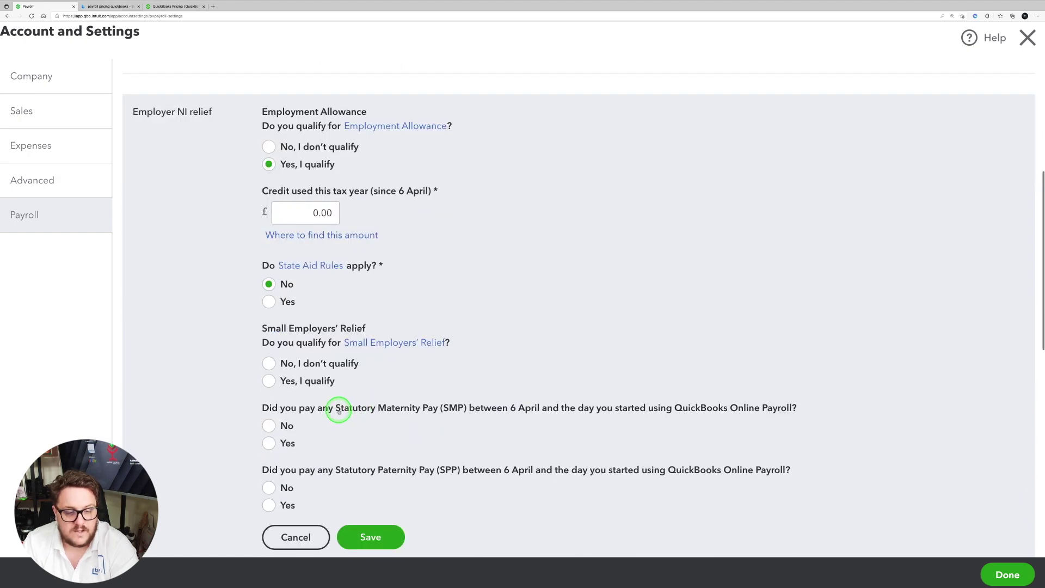
{"action": "scroll", "coordinate": [339, 421], "scroll_direction": "down", "scroll_amount": 3}
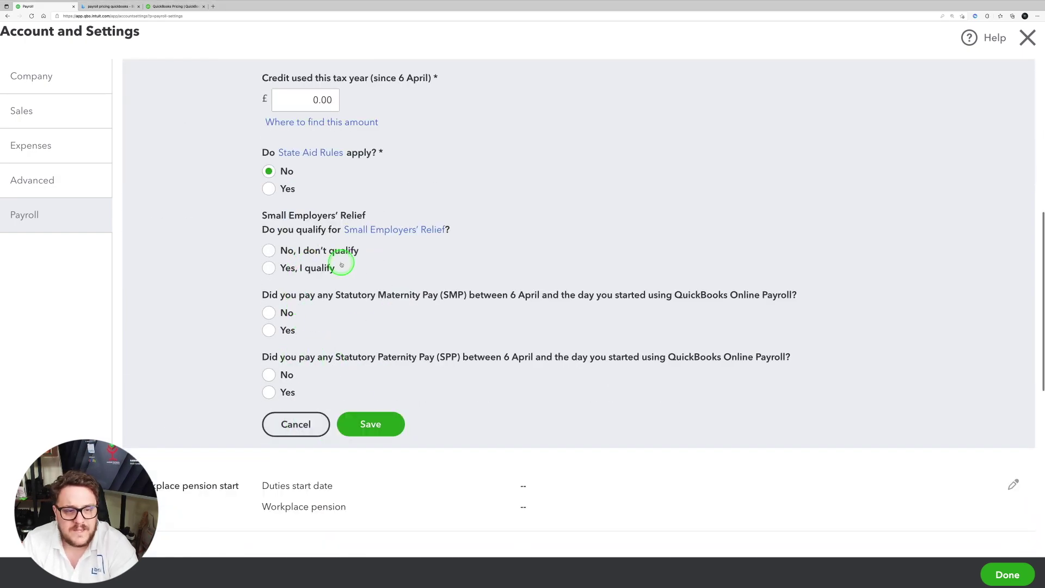
{"action": "scroll", "coordinate": [462, 332], "scroll_direction": "down", "scroll_amount": 5}
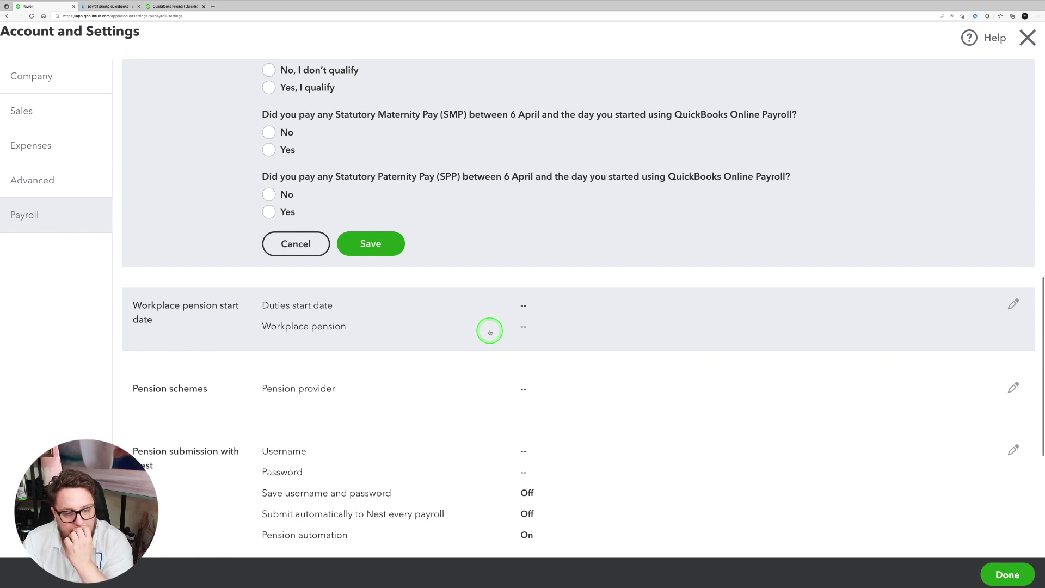
{"action": "scroll", "coordinate": [490, 333], "scroll_direction": "down", "scroll_amount": 3}
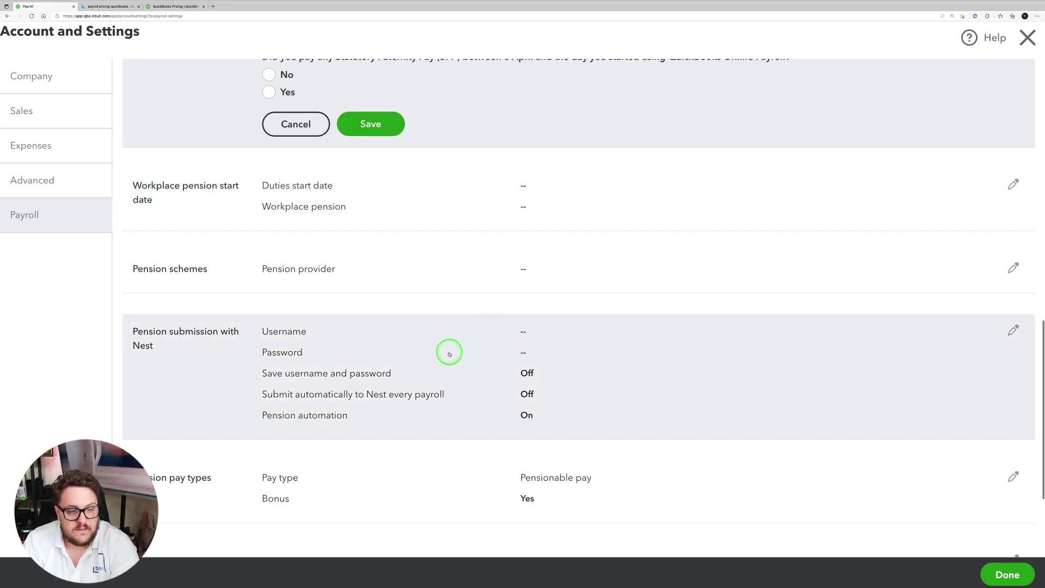
{"action": "scroll", "coordinate": [311, 326], "scroll_direction": "down", "scroll_amount": 4}
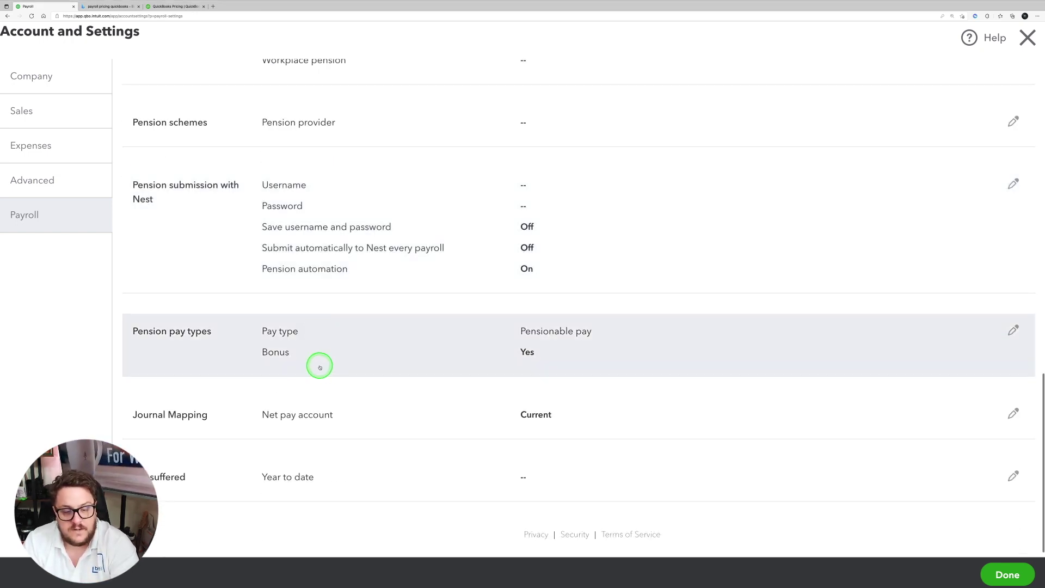